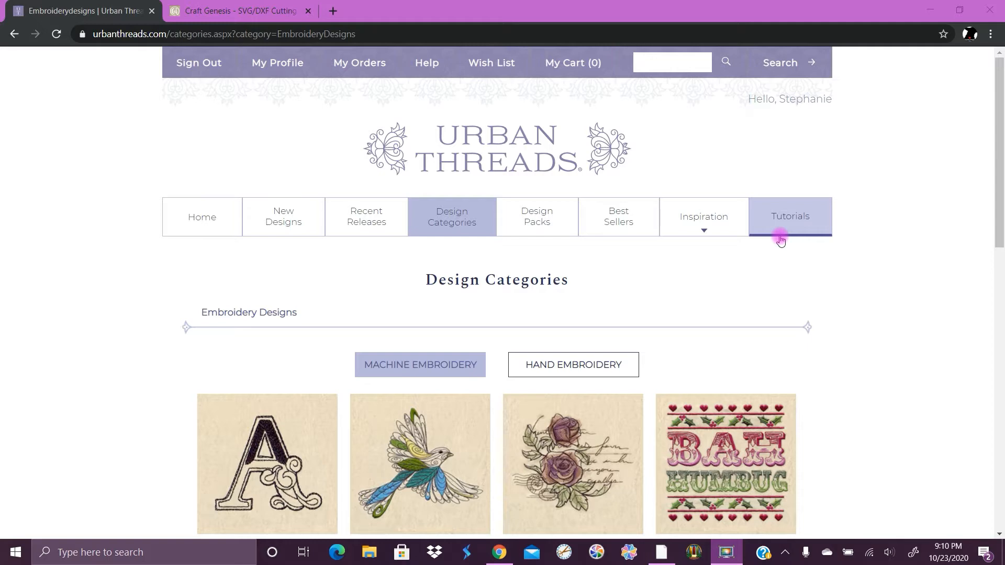
Open the Freestanding Embroidery category within the Specialty machine embroidery designs
scroll(780, 239, "down", 5)
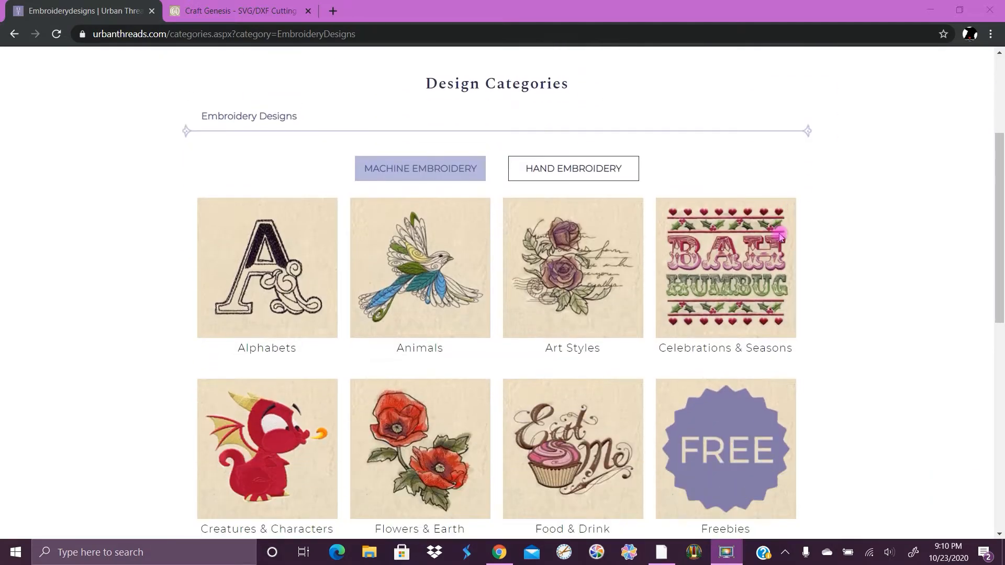
scroll(779, 236, "down", 1)
scroll(780, 237, "up", 6)
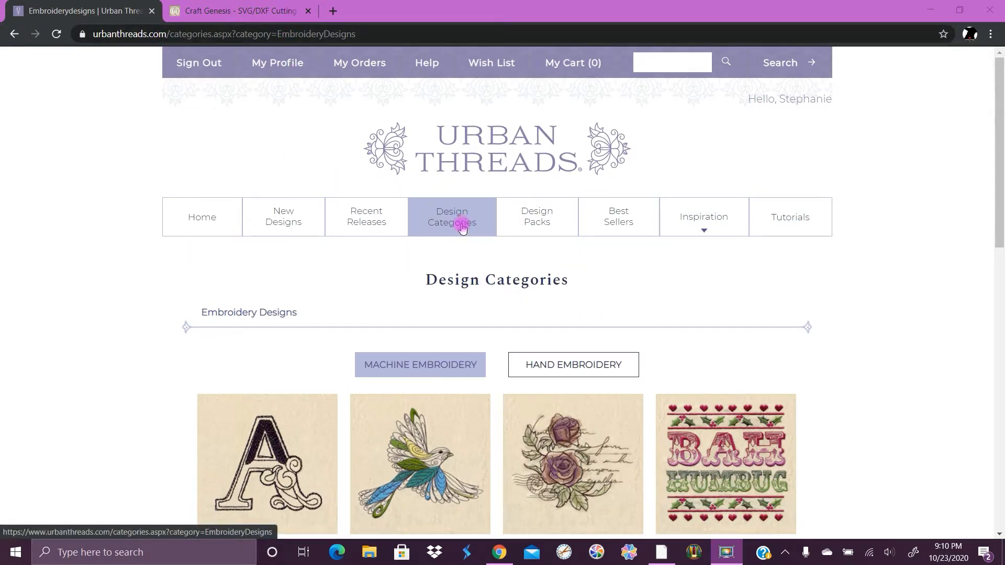
scroll(461, 226, "down", 10)
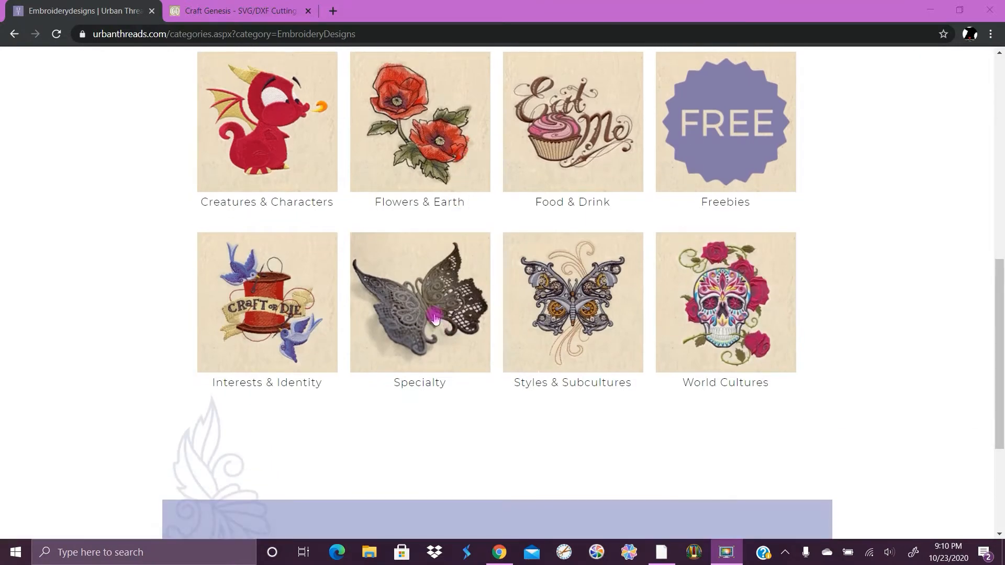
left_click(434, 318)
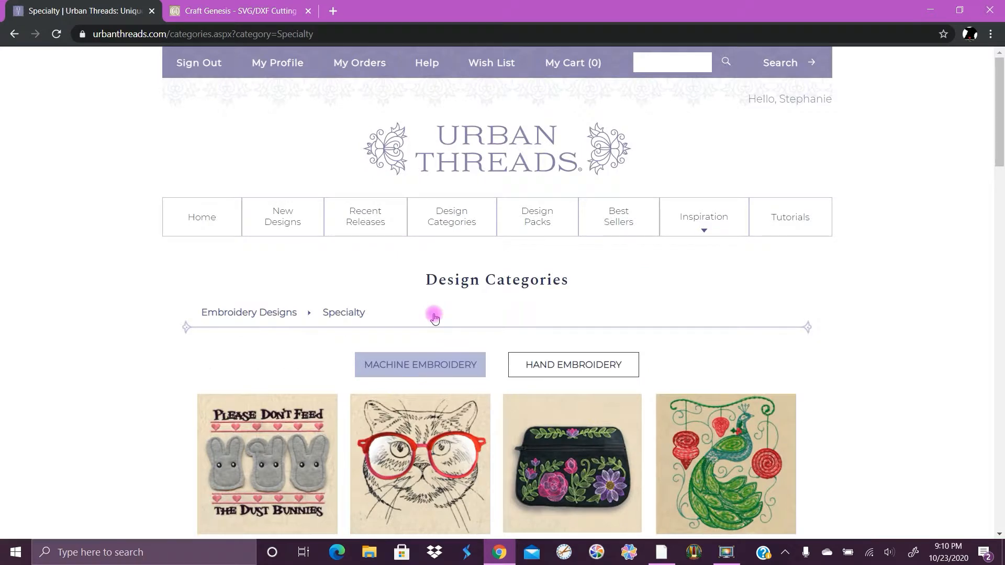
scroll(434, 317, "down", 11)
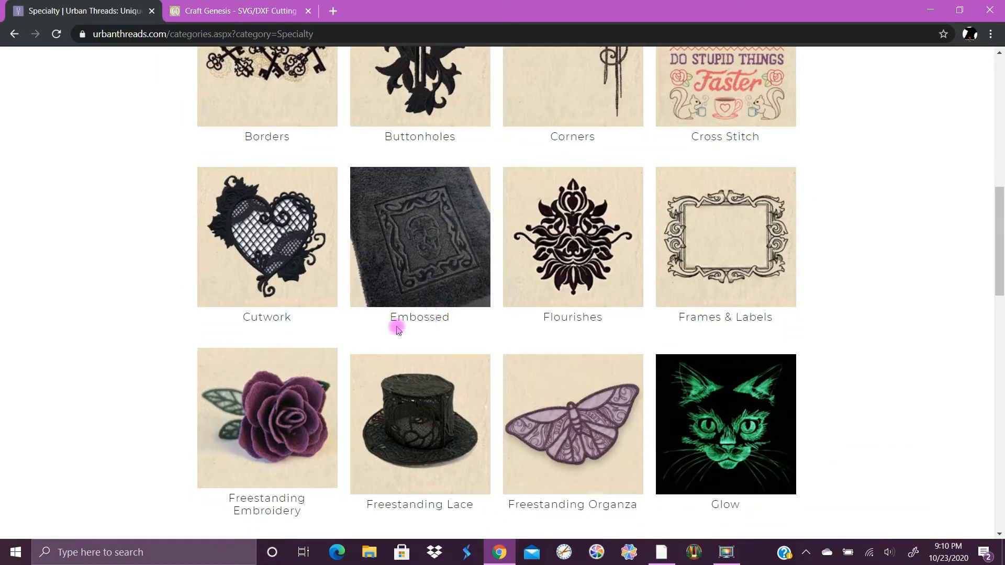
left_click(293, 402)
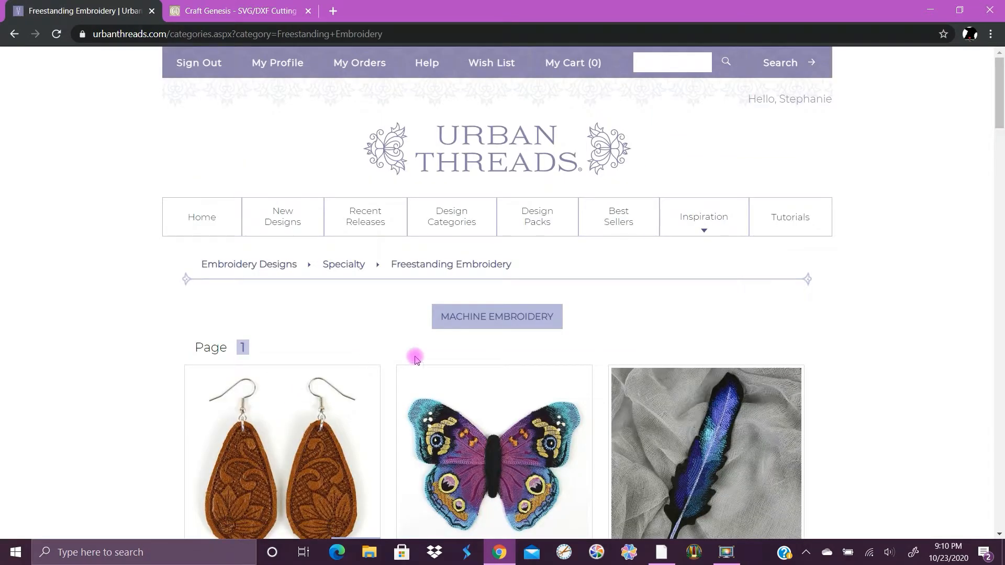
Look through the freestanding embroidery designs for an earring design with its prices and available sizes
scroll(415, 354, "down", 9)
scroll(415, 359, "down", 11)
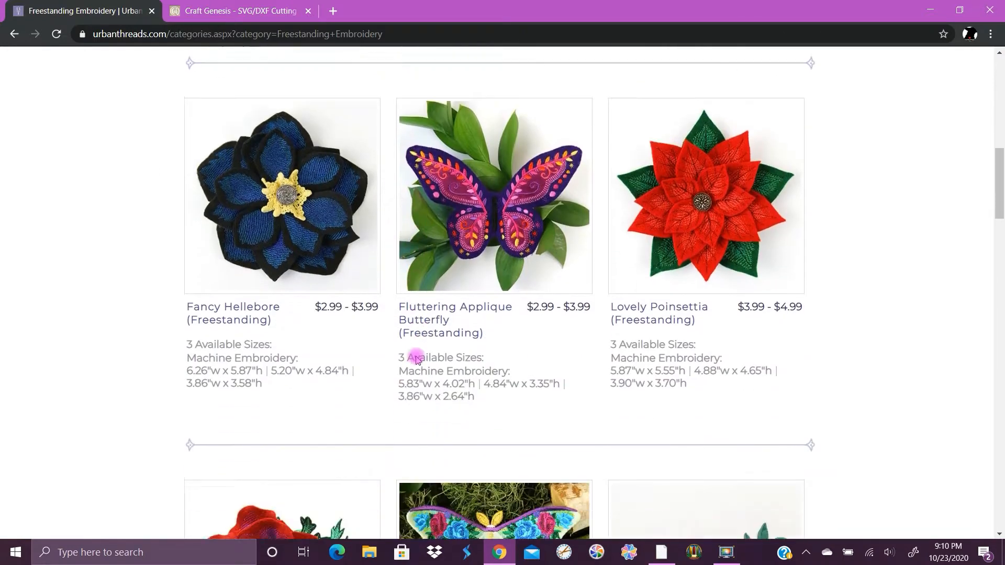
scroll(416, 358, "down", 6)
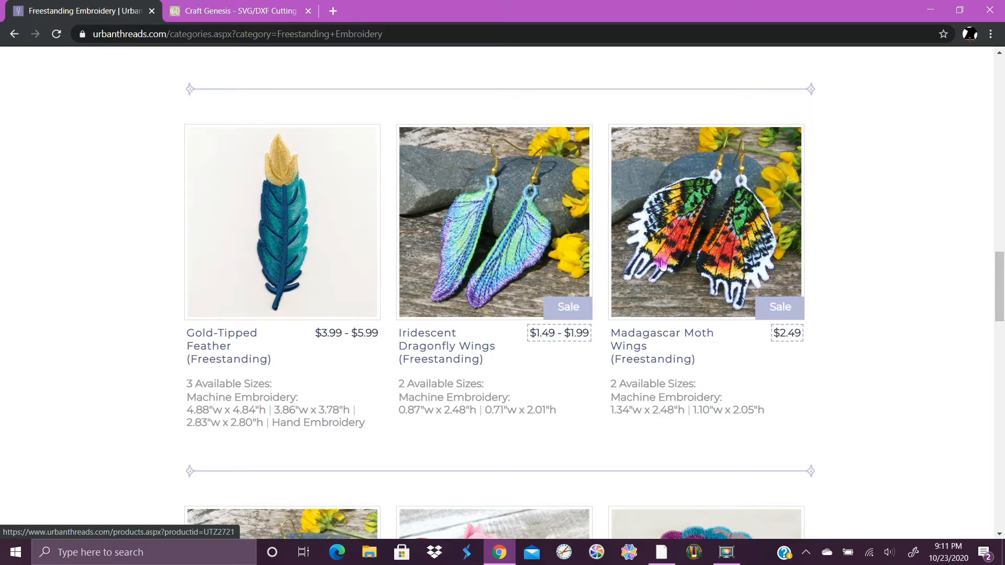
scroll(661, 263, "down", 3)
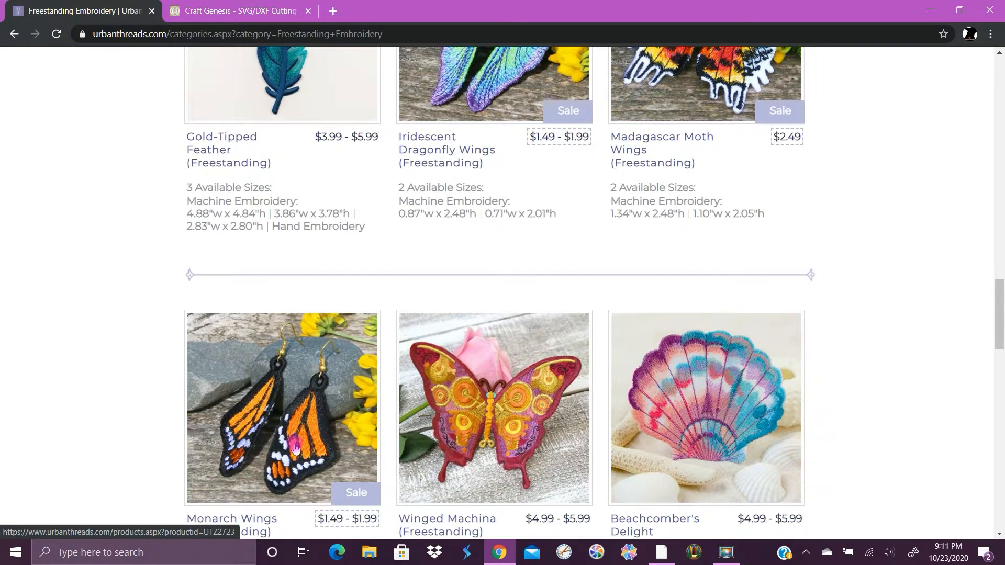
scroll(502, 395, "down", 9)
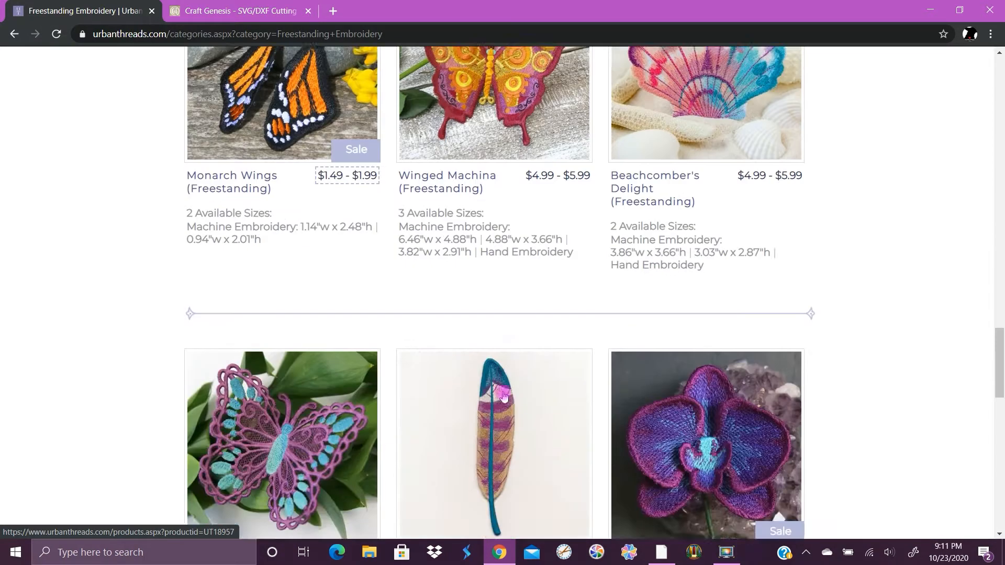
scroll(503, 396, "down", 10)
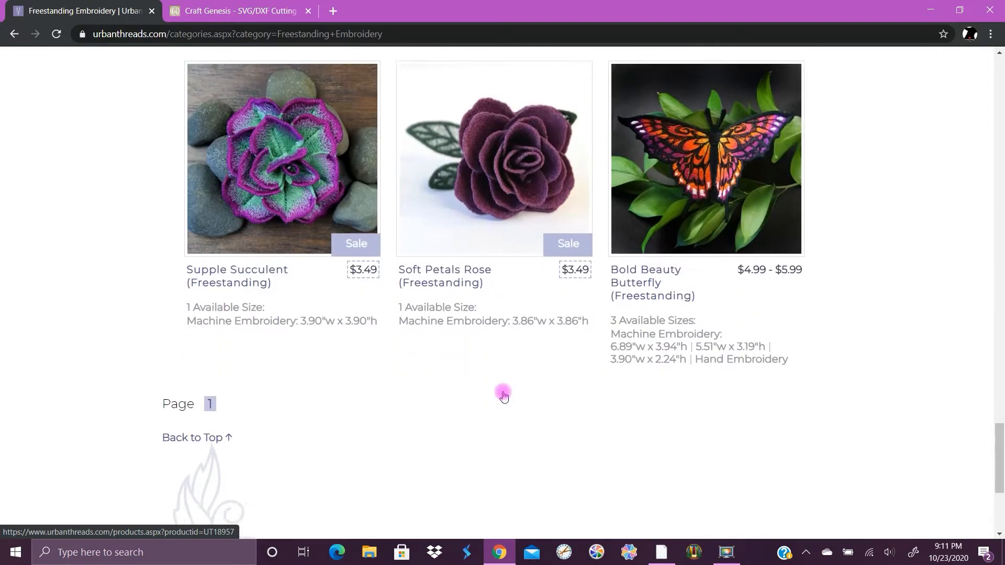
scroll(503, 396, "up", 19)
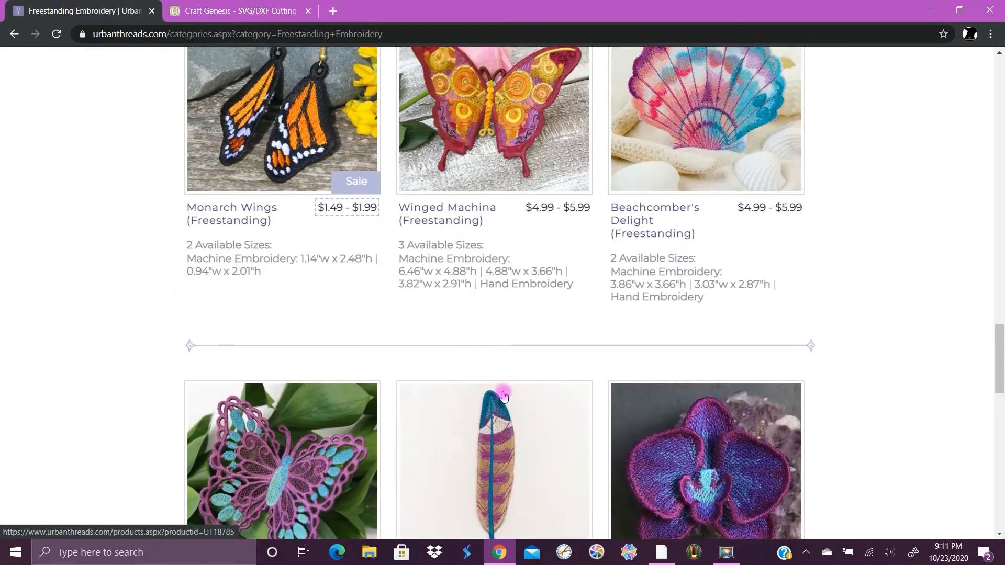
scroll(504, 396, "up", 1)
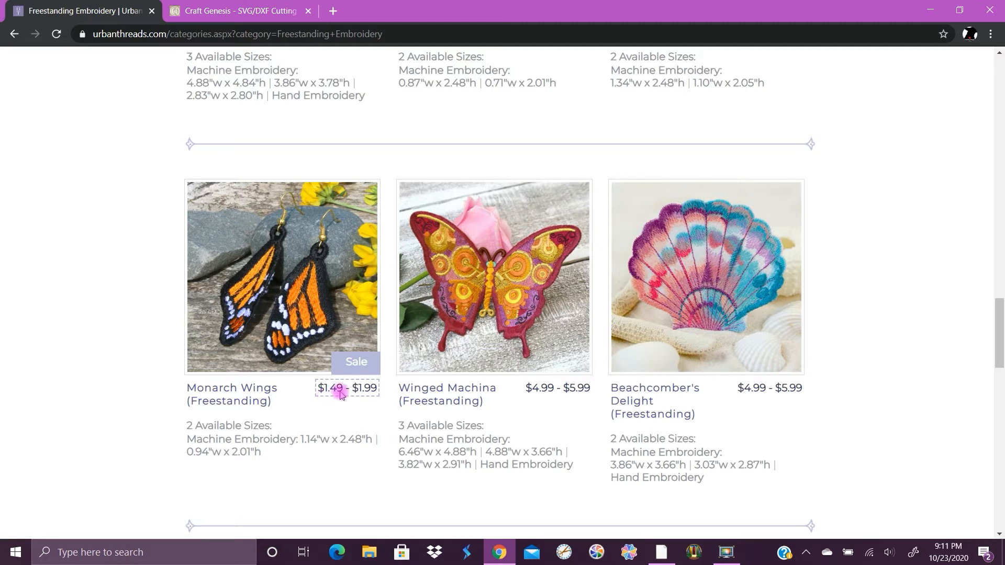
Open the Monarch Wings (Freestanding) design page and show the product picture of the two stitched wings
left_click(291, 324)
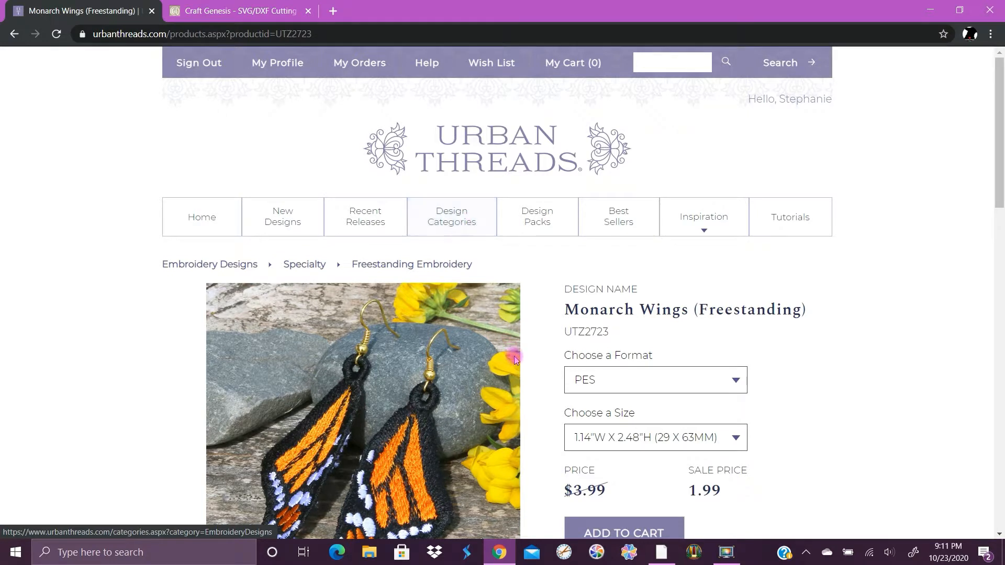
scroll(515, 357, "down", 1)
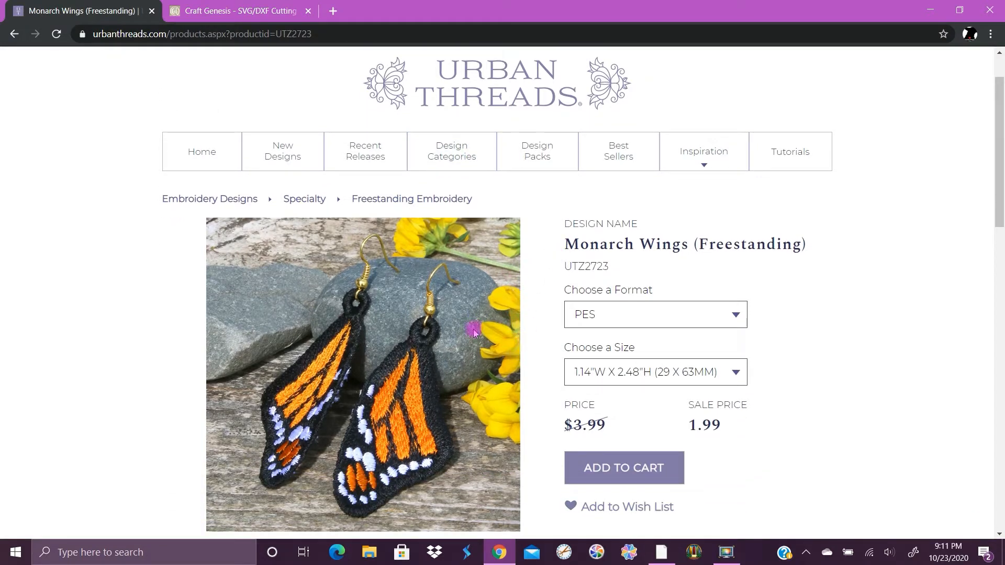
scroll(478, 335, "down", 1)
left_click(381, 514)
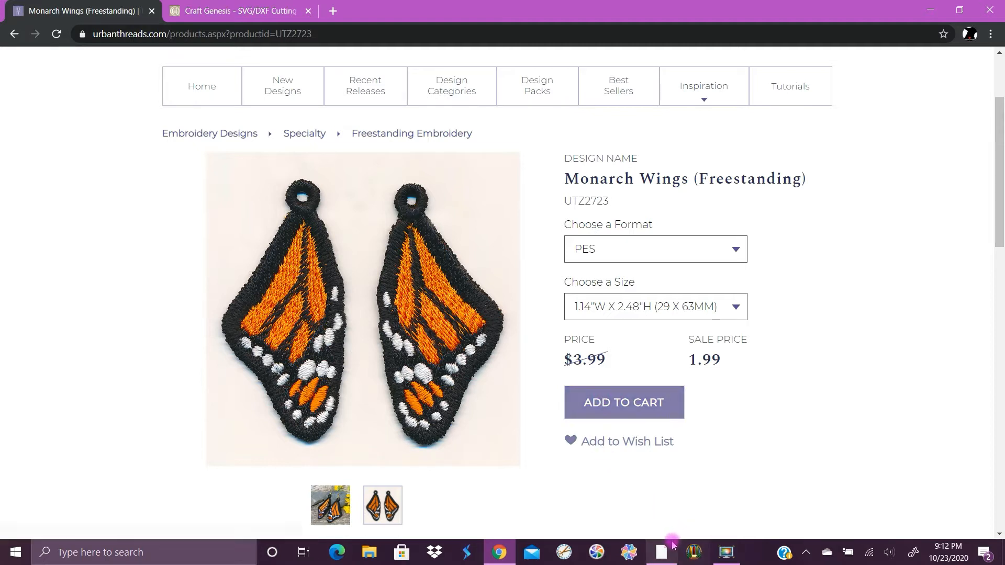
Switch to SewWhat-Pro and examine the colour-sorted wing pair one thread colour at a time, from Pumpkin through Silver
left_click(664, 553)
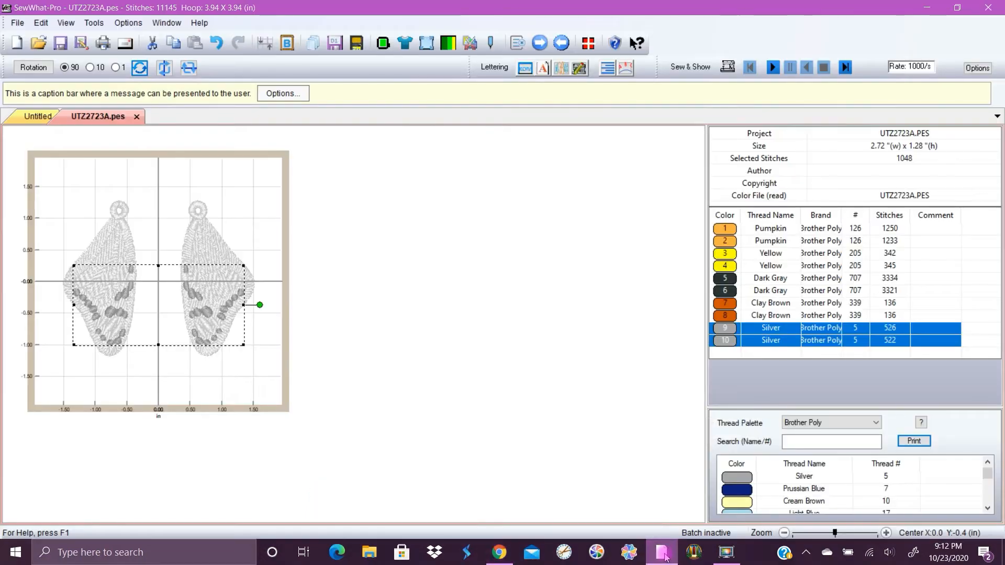
left_click(648, 287)
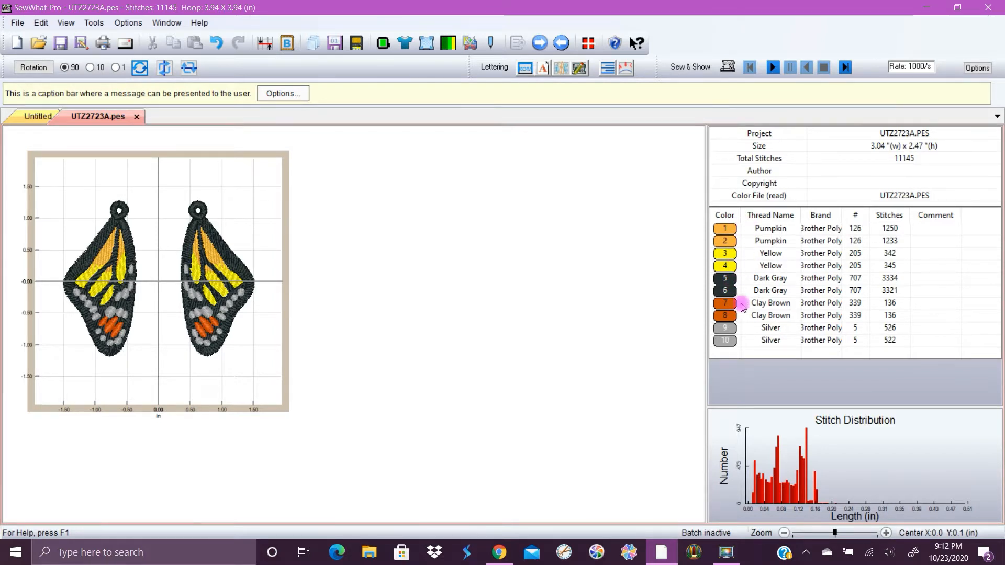
left_click(725, 236)
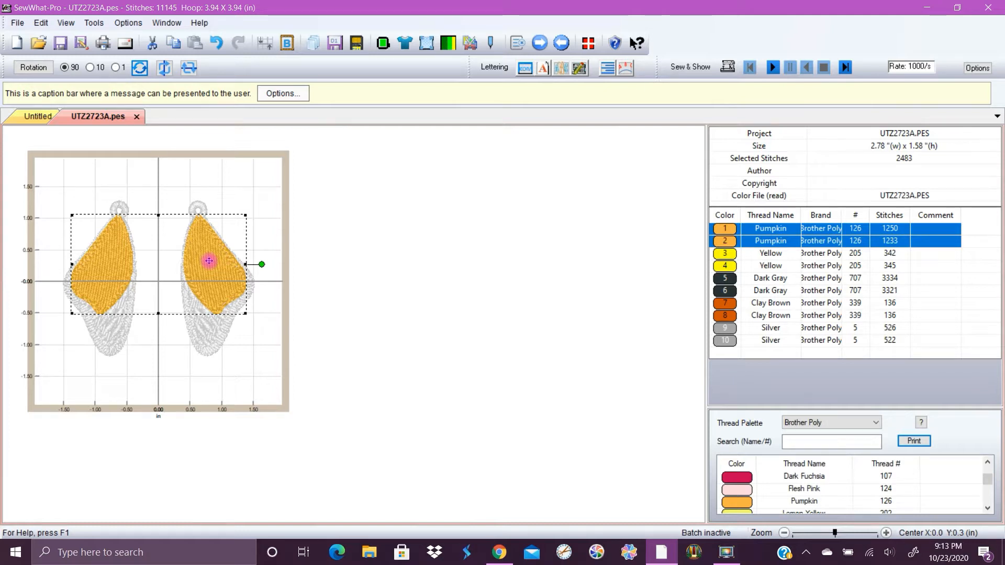
left_click(726, 259)
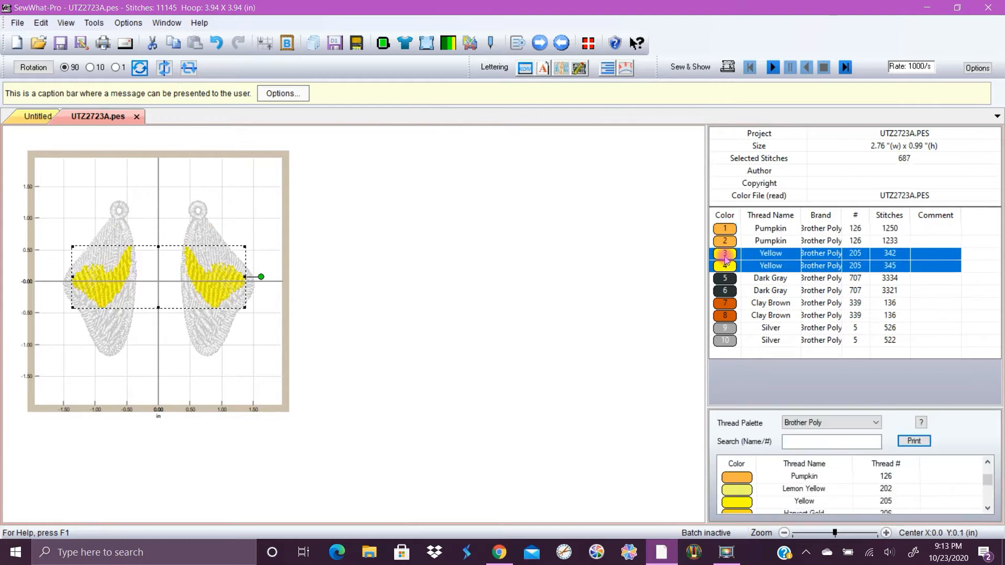
left_click(725, 288)
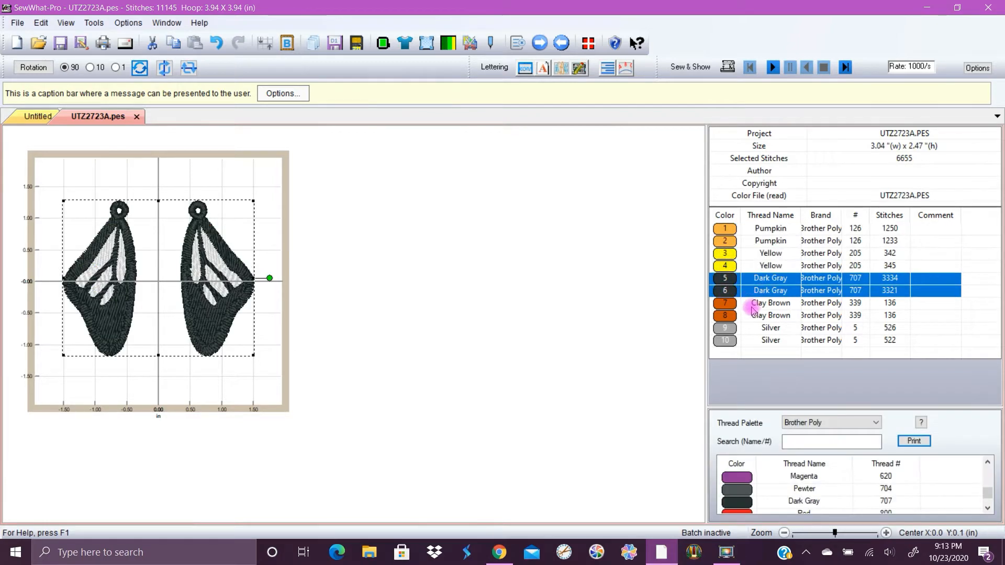
left_click(725, 312)
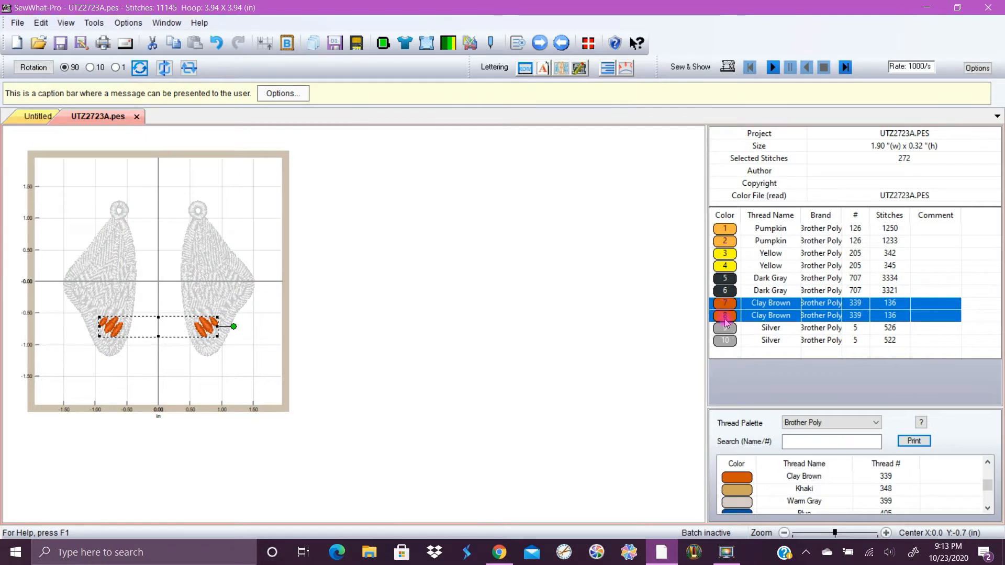
left_click(726, 332)
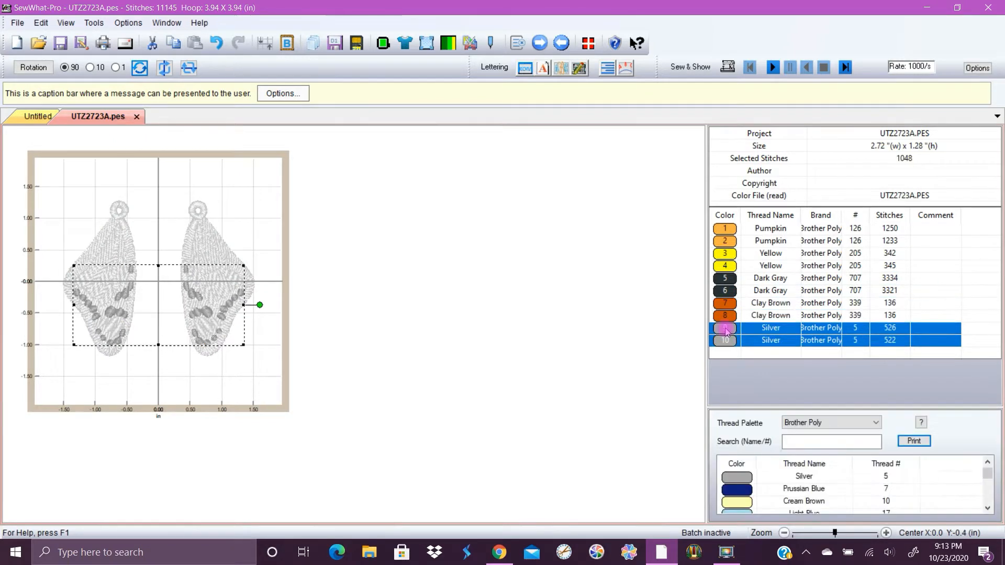
left_click(364, 322)
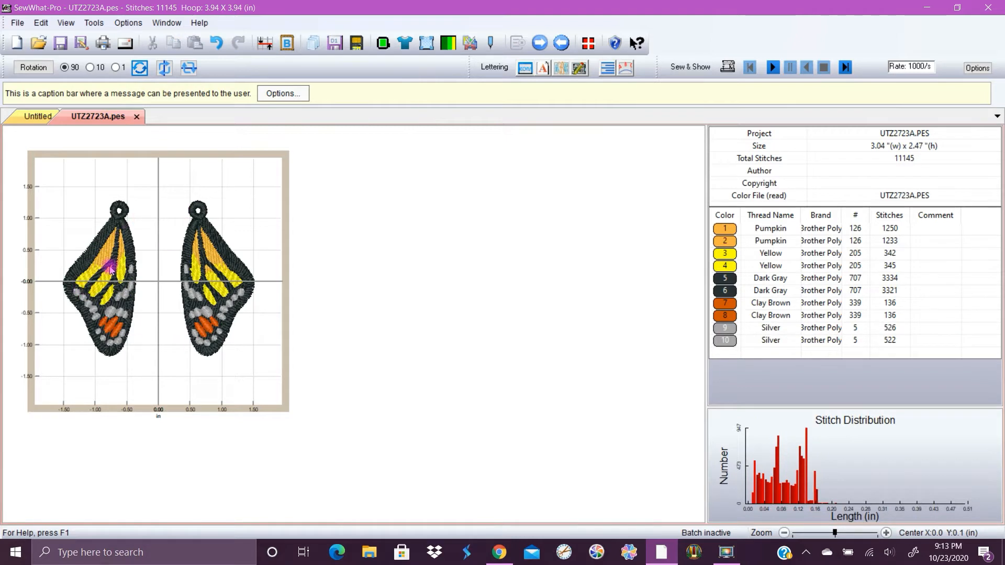
Close the combined wing design without saving it and open the original UTZ2723A.PES from the Earrings folder
left_click(136, 117)
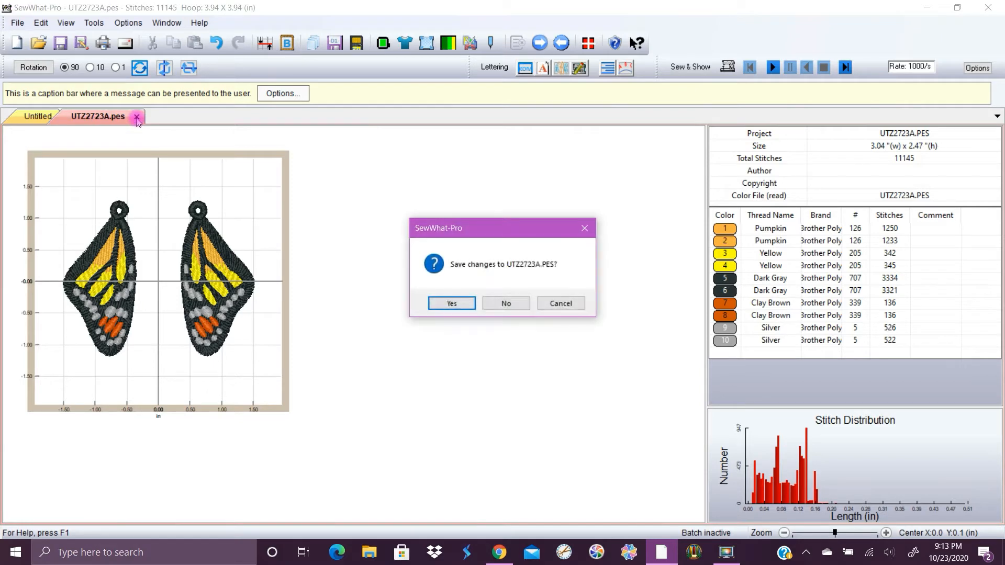
left_click(515, 309)
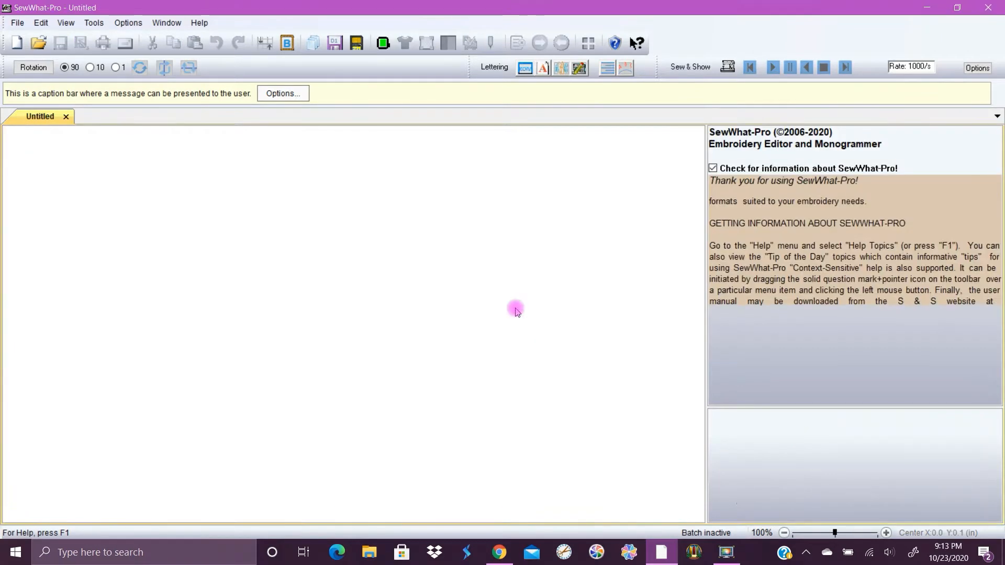
left_click(39, 43)
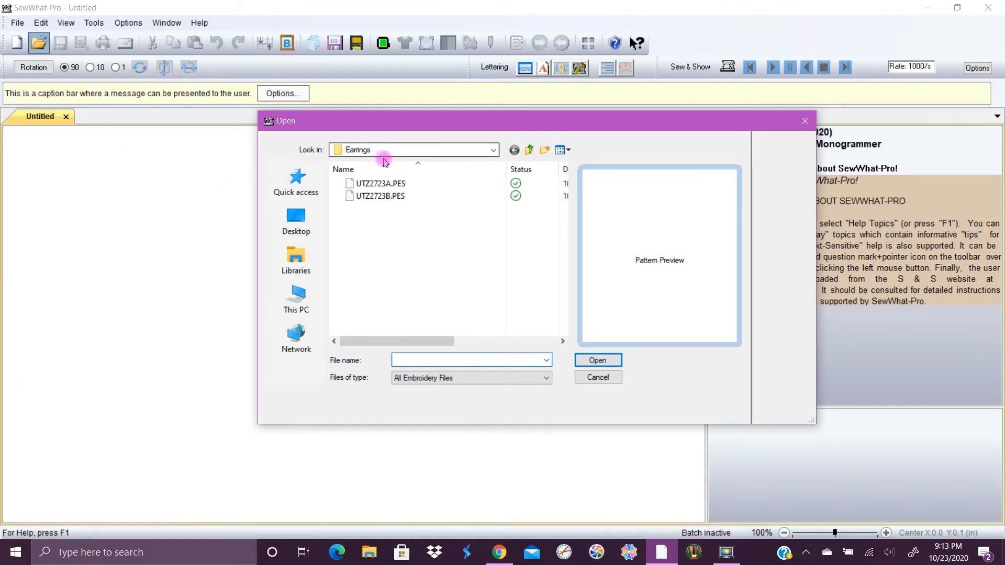
left_click(399, 188)
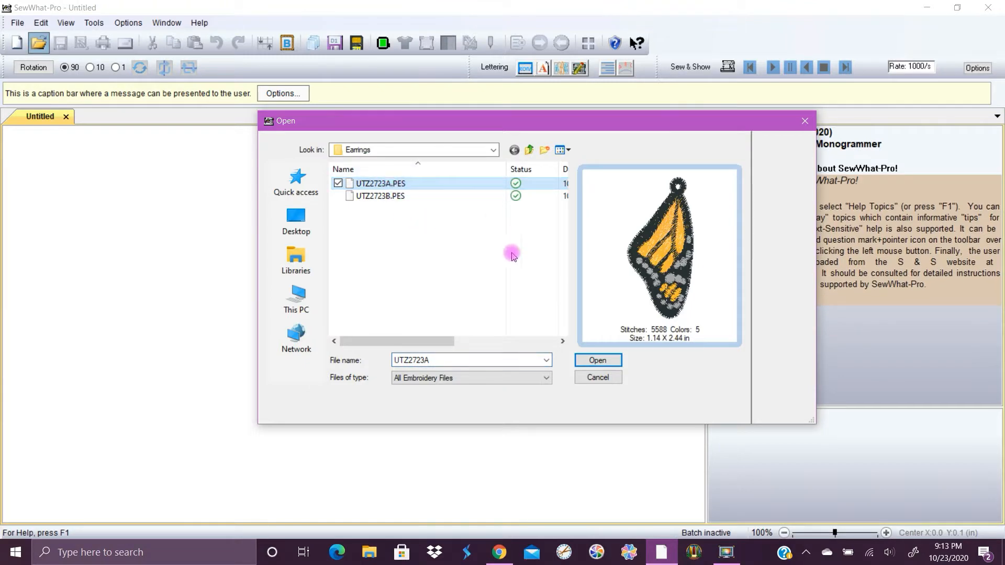
left_click(606, 359)
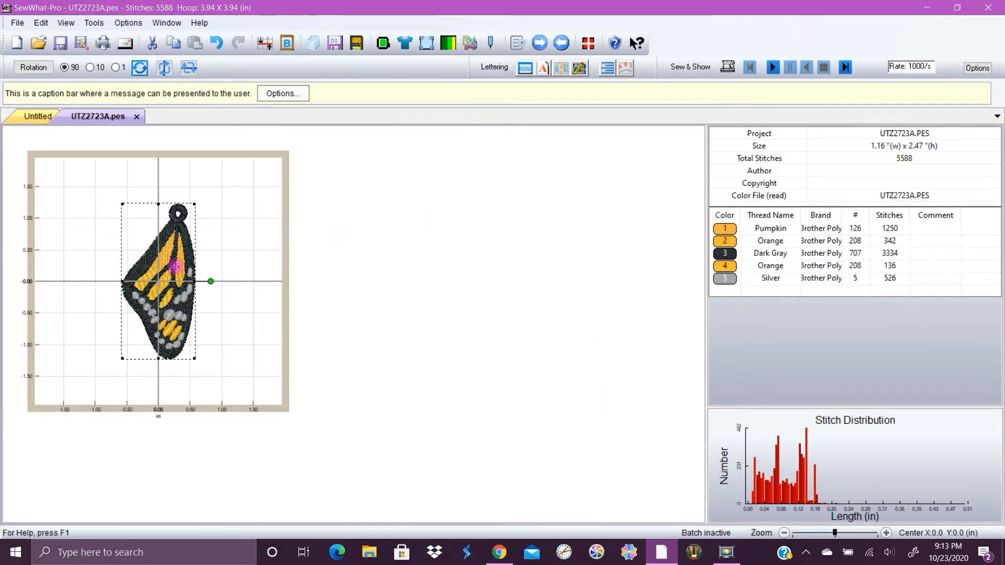
Move the first wing to the hoop's left half at about X -0.9 in, and merge UTZ2723B.PES opposite it at about X 0.9 in
left_click_drag(175, 266, 120, 266)
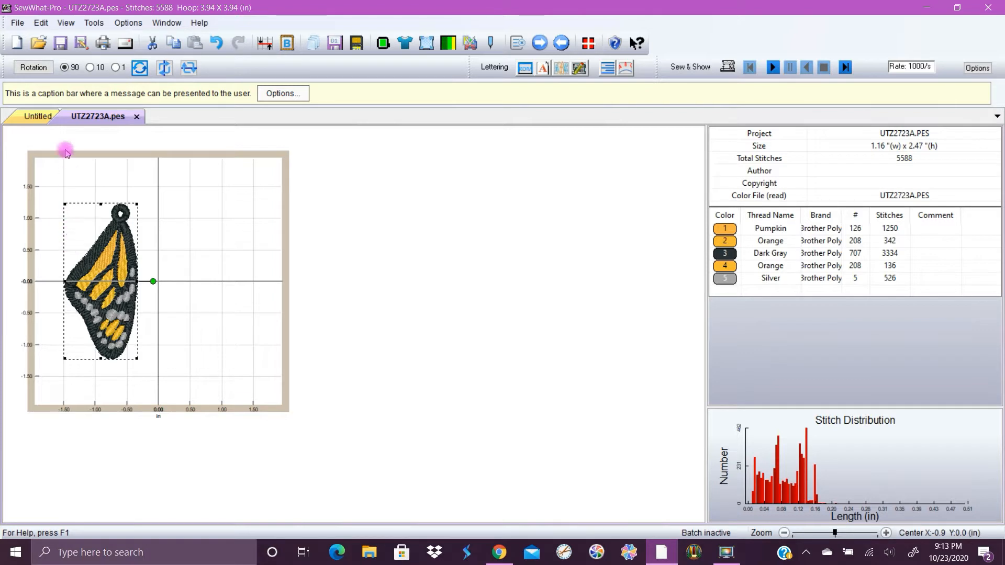
left_click(18, 23)
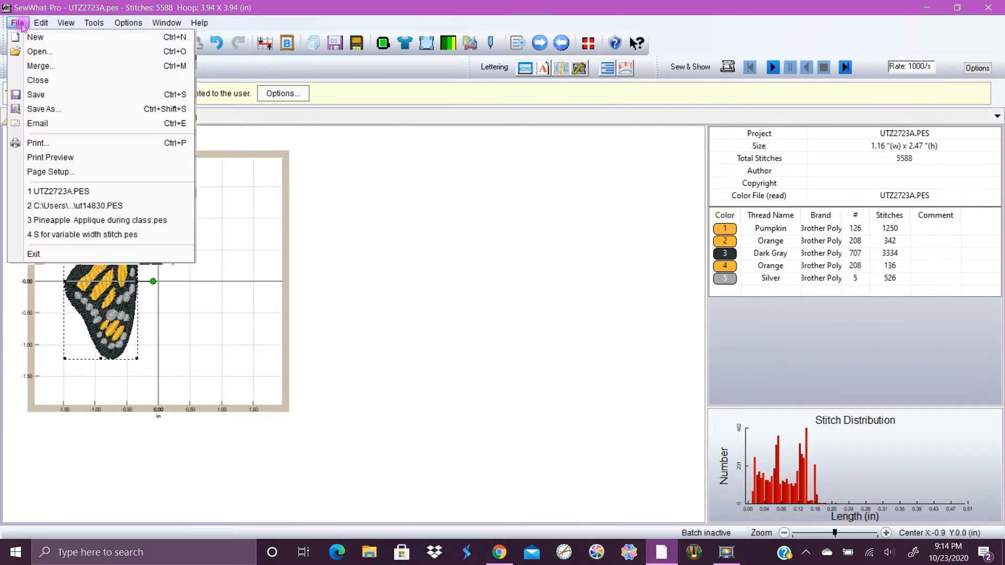
left_click(30, 66)
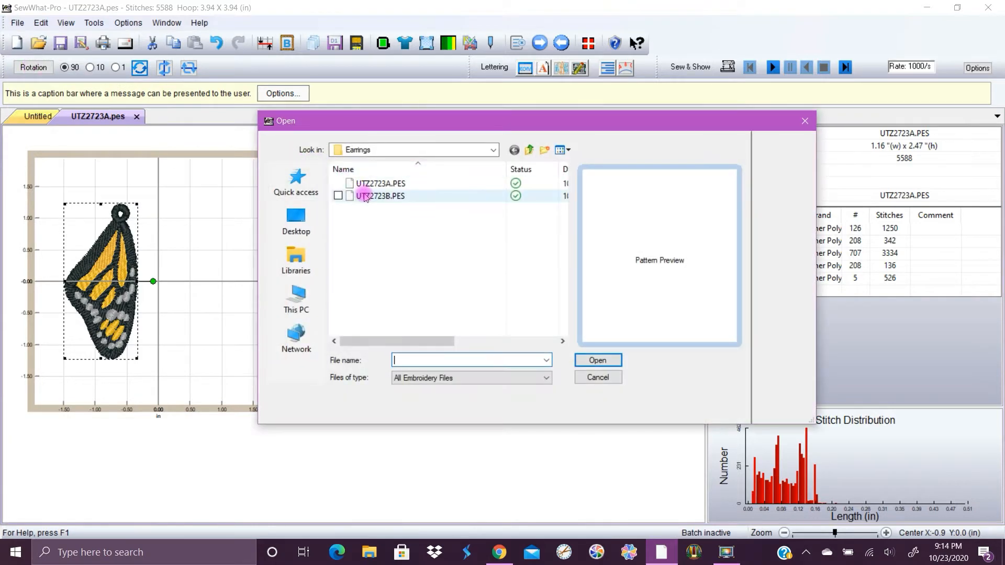
left_click(366, 197)
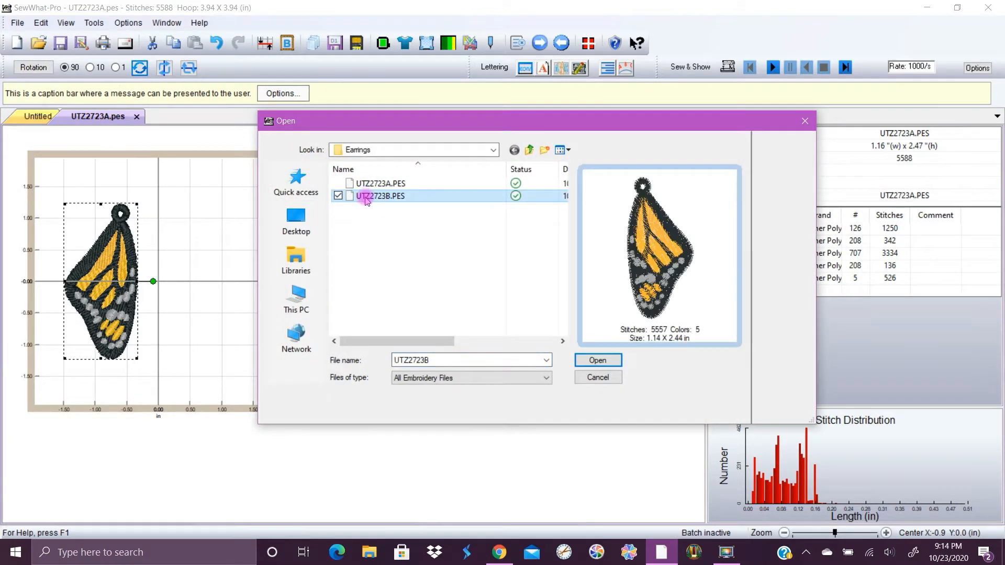
left_click(602, 360)
left_click_drag(148, 276, 207, 275)
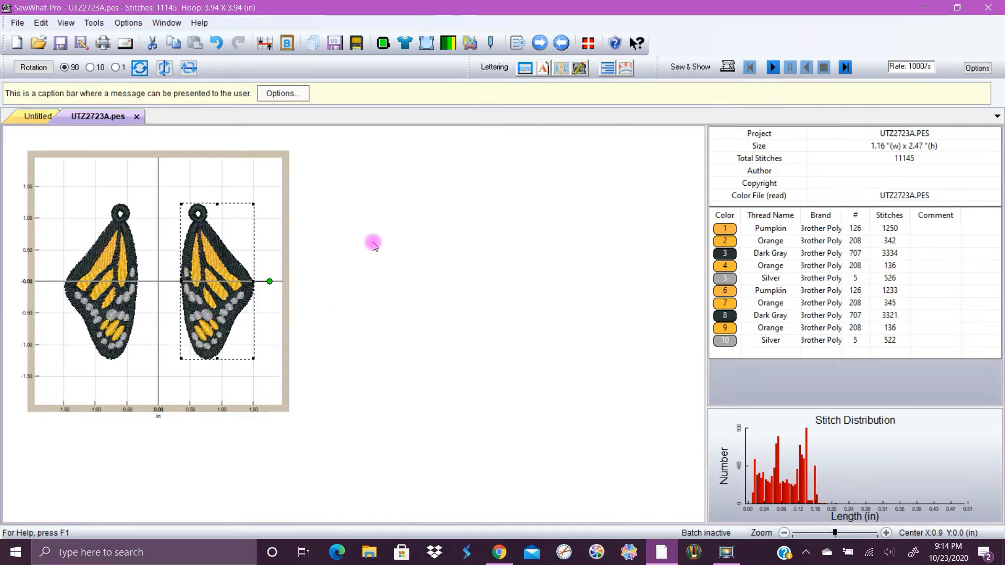
left_click(391, 272)
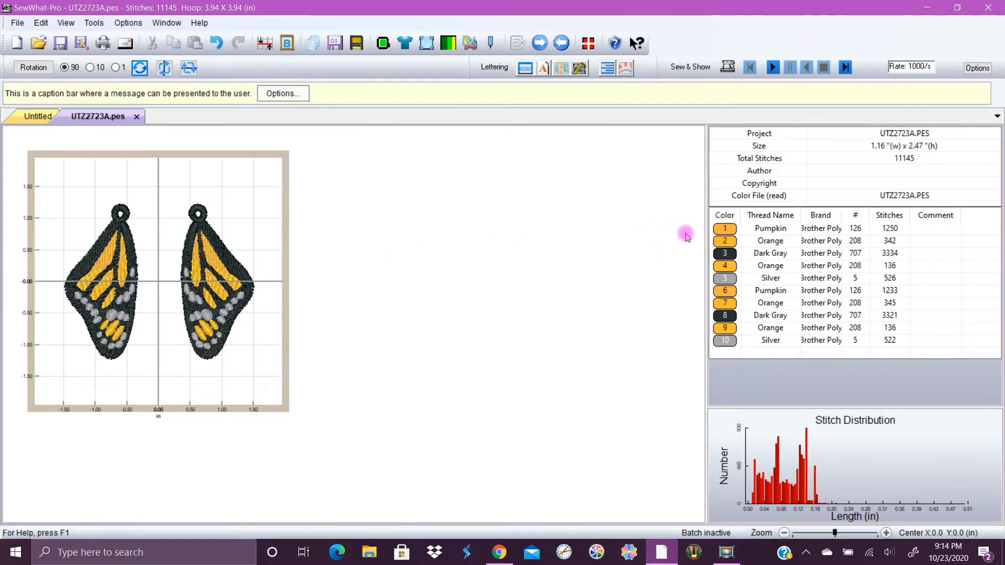
Turn off Edit Same Colors from the first Pumpkin thread so each thread can be edited separately
left_click(724, 231)
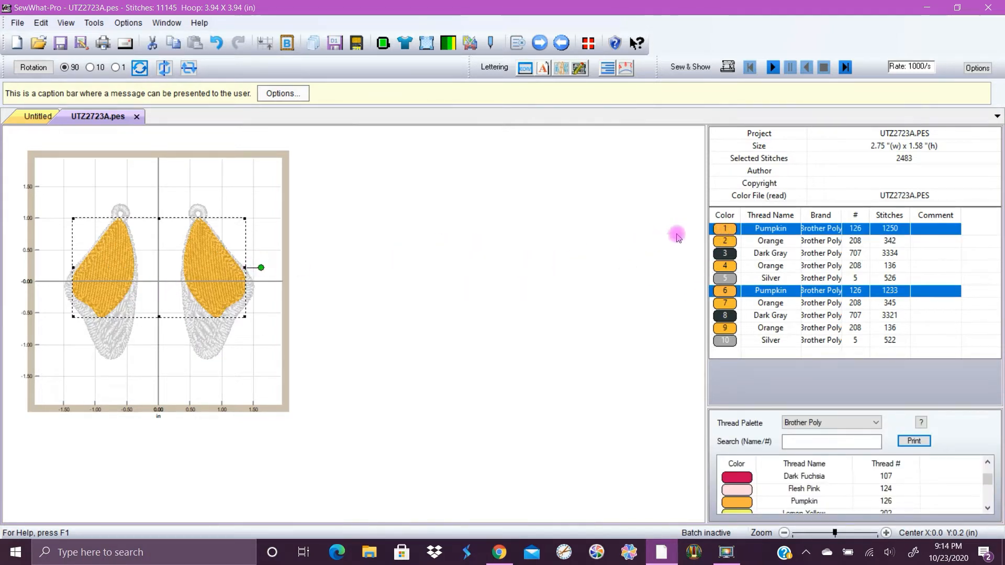
right_click(716, 229)
left_click(673, 248)
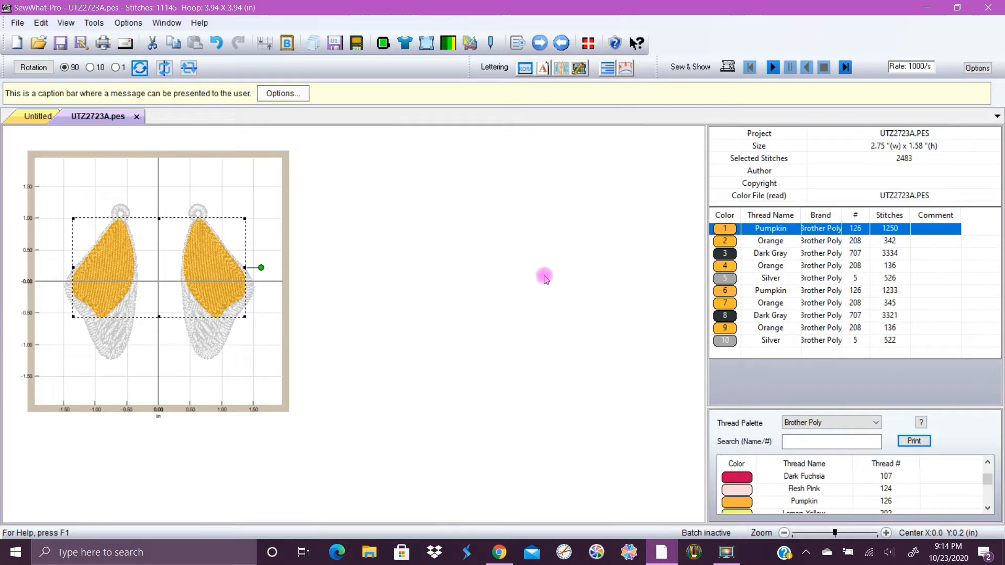
left_click(669, 259)
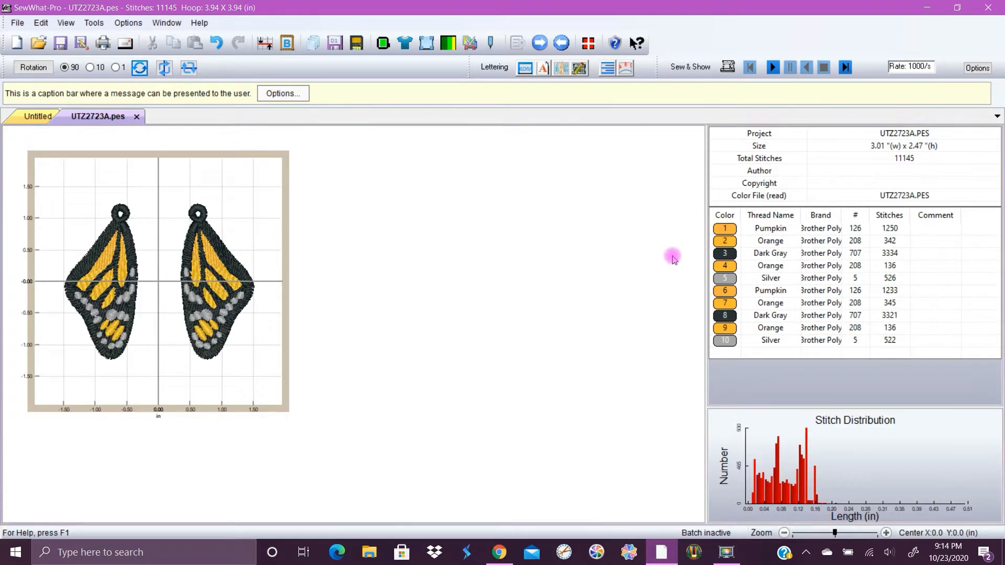
Examine individual threads one at a time: thread 1 Pumpkin and thread 2 Orange, plus the second wing's thread 6 Pumpkin
left_click(721, 231)
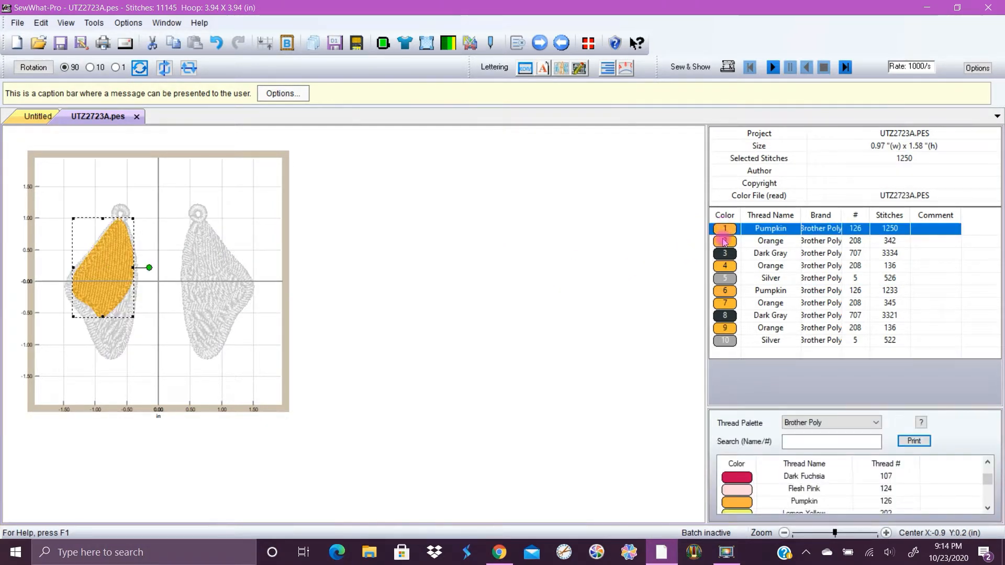
left_click(724, 242)
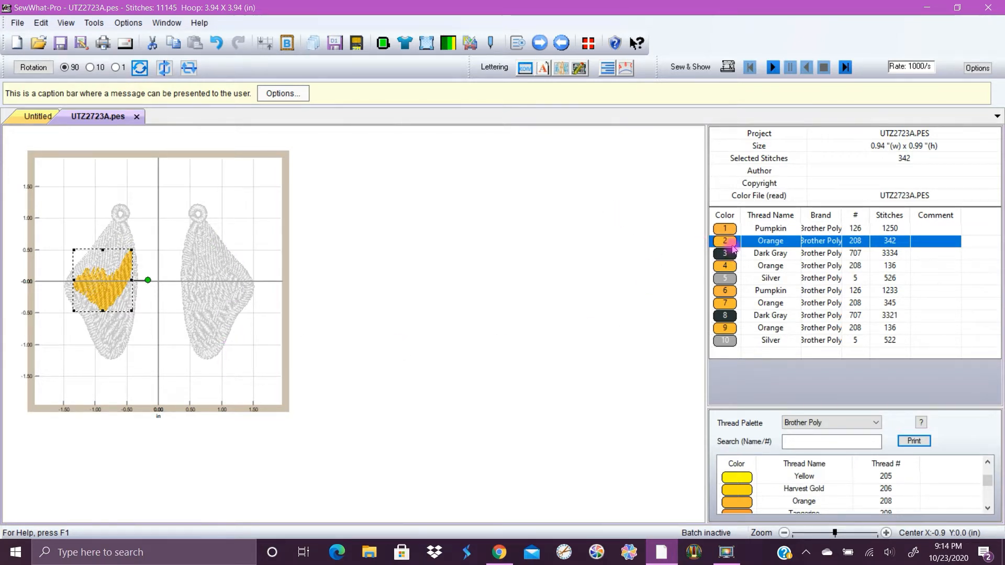
left_click(731, 244)
left_click(731, 244)
left_click(730, 242)
left_click(730, 234)
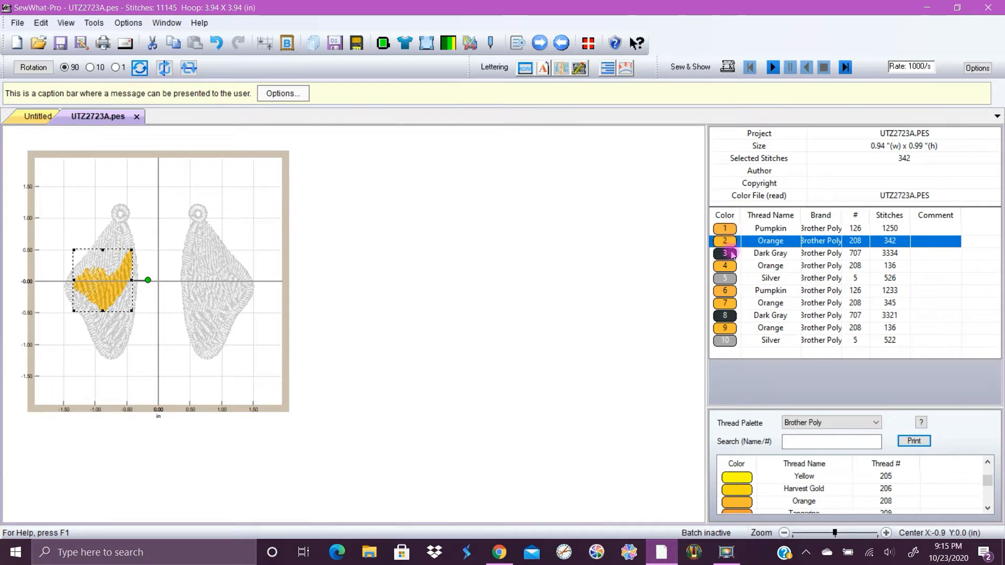
left_click(733, 296)
left_click(733, 295)
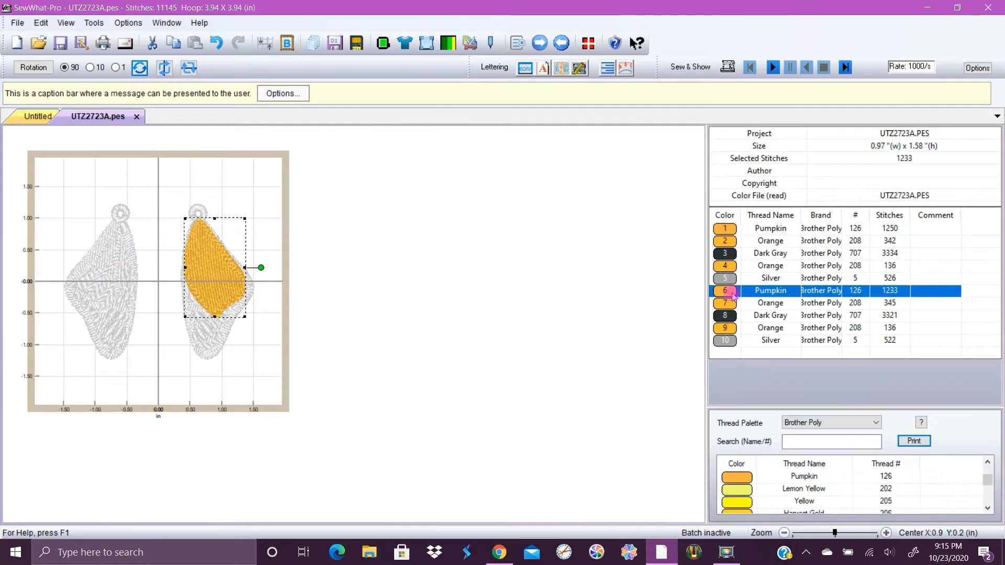
left_click(733, 265)
left_click(483, 281)
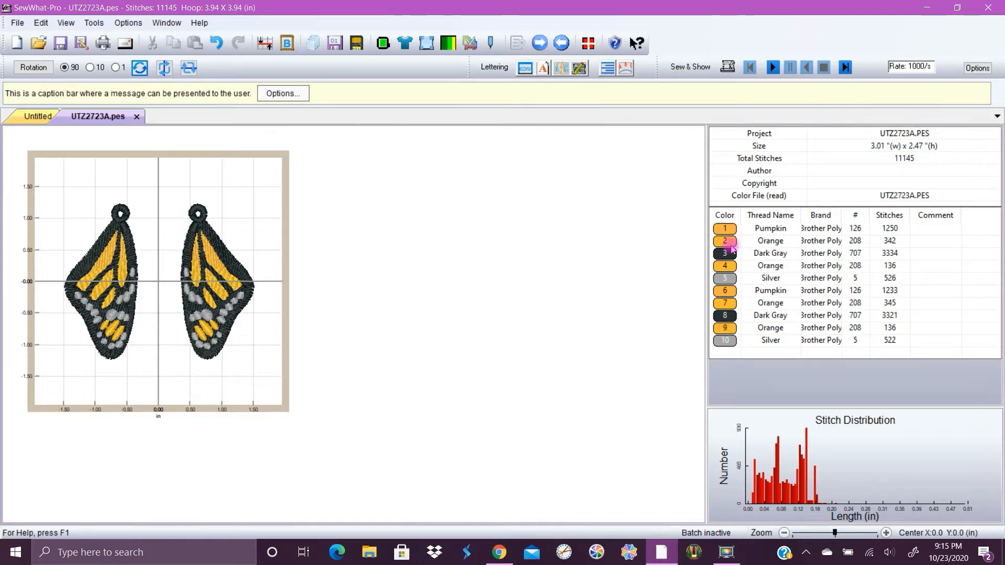
Try Edit Same Colors on thread 2 to select every Orange thread together, and switch the option back off
left_click(725, 242)
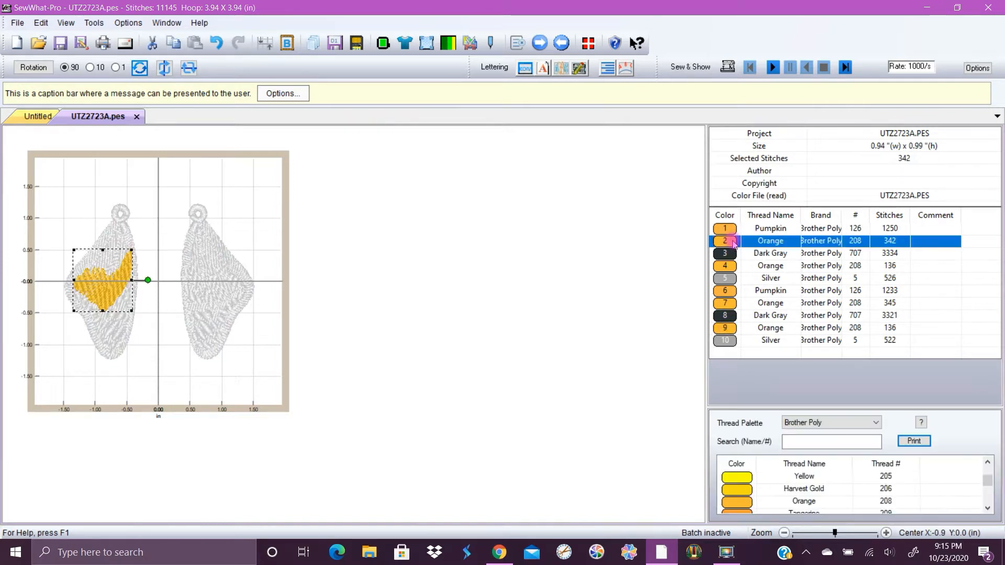
right_click(722, 242)
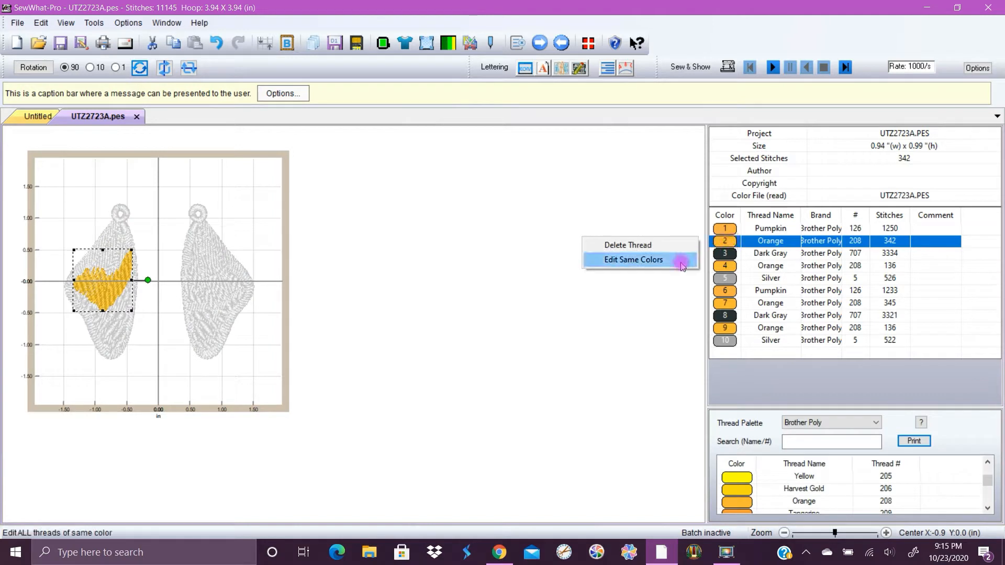
left_click(683, 261)
left_click(718, 244)
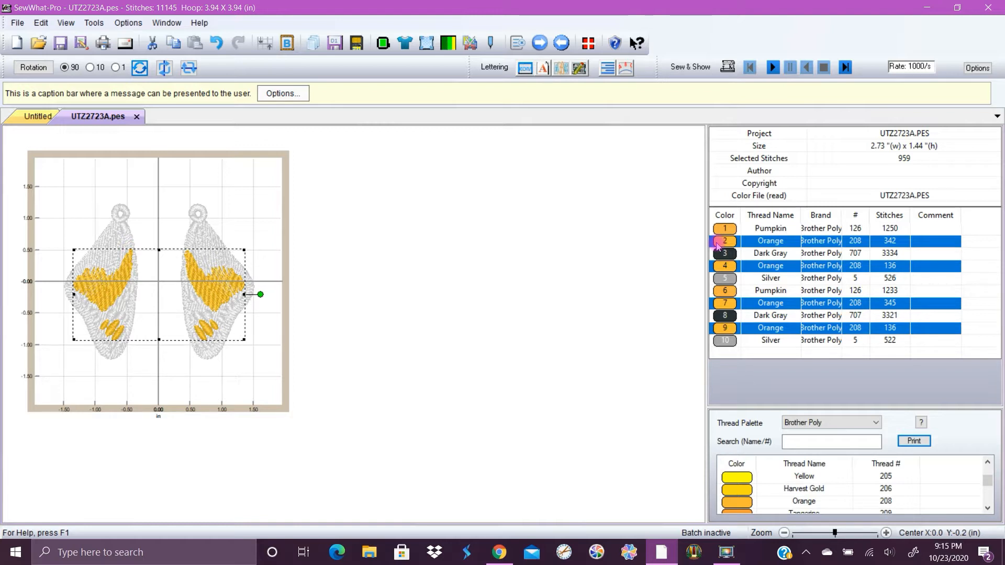
right_click(718, 244)
left_click(668, 258)
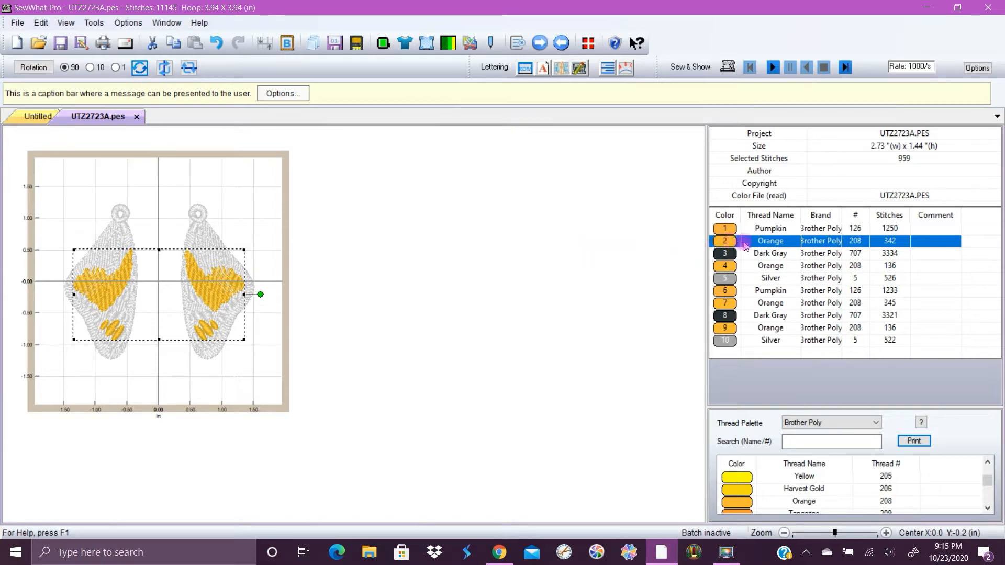
Recolor thread 2 of the first wing and thread 7 of the second wing to Brother Poly Yellow 205
left_click(744, 243)
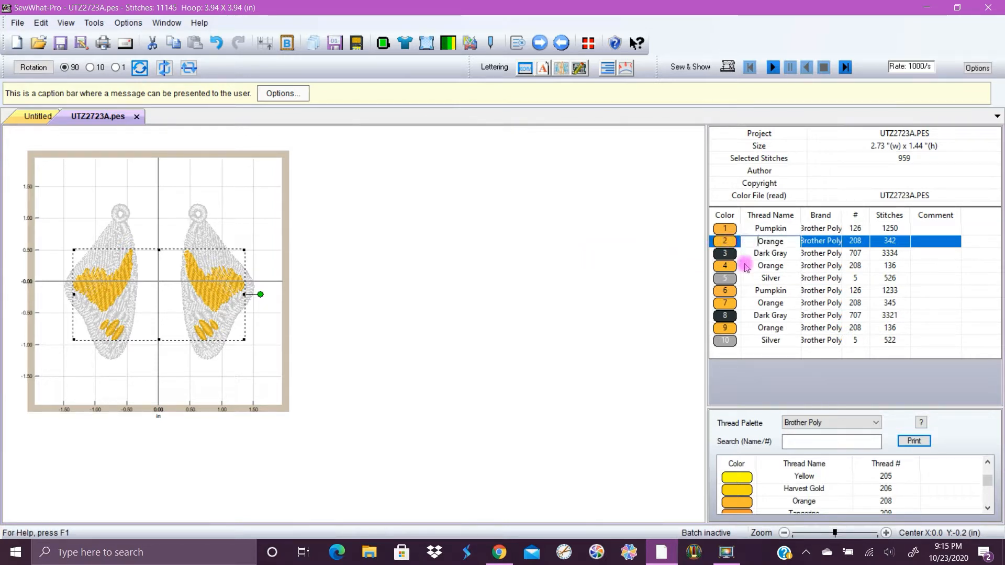
left_click(717, 246)
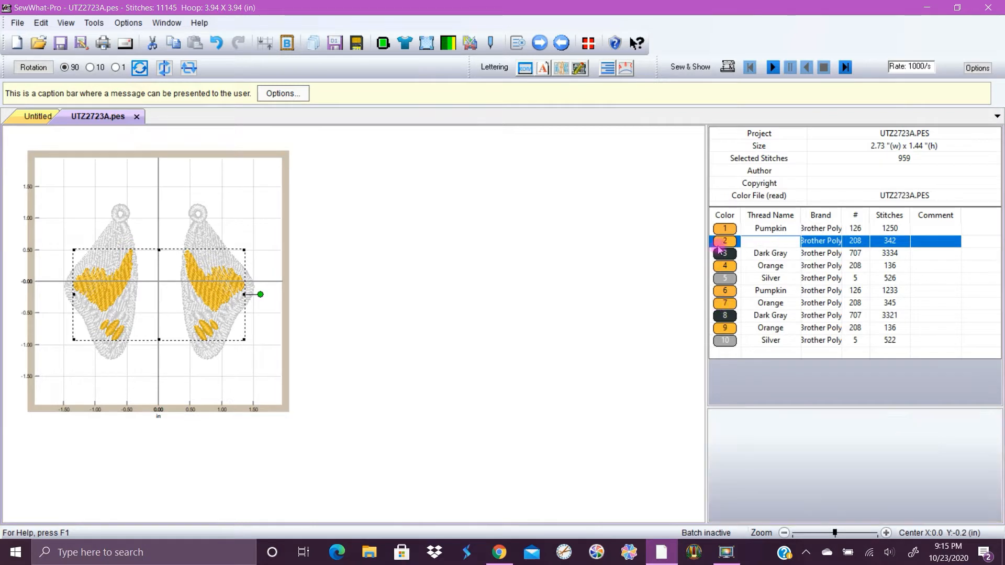
left_click(717, 246)
left_click(746, 478)
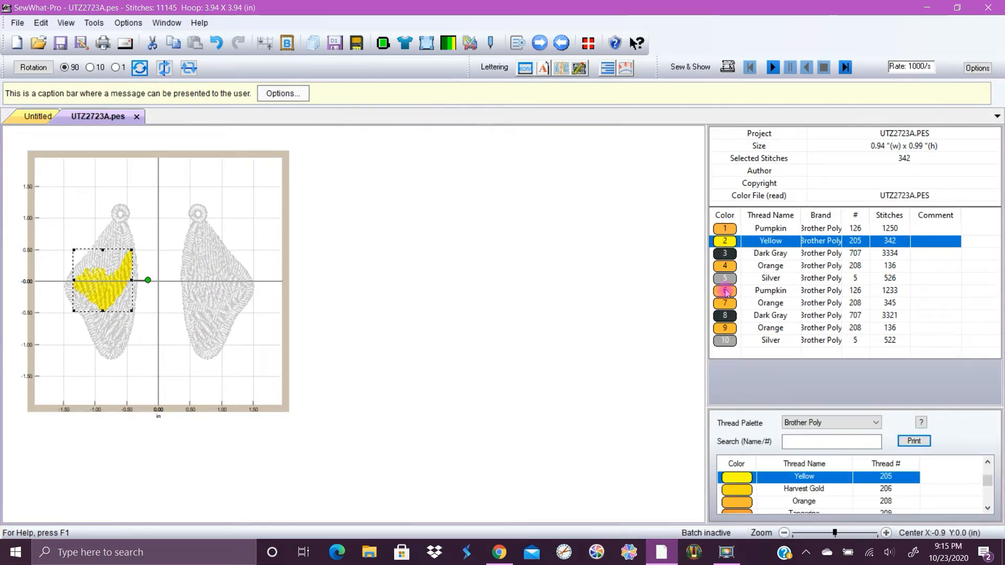
left_click(727, 304)
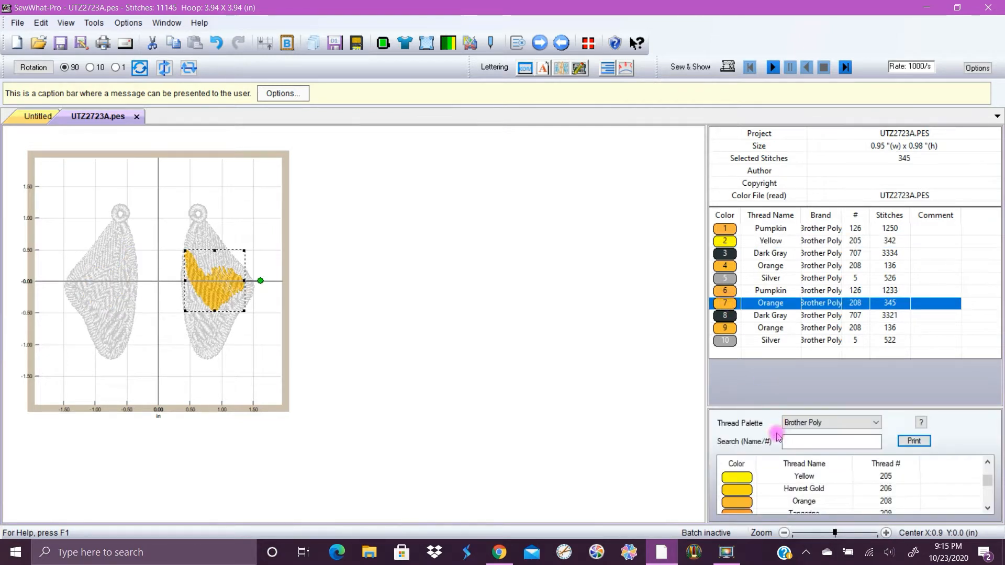
left_click(745, 477)
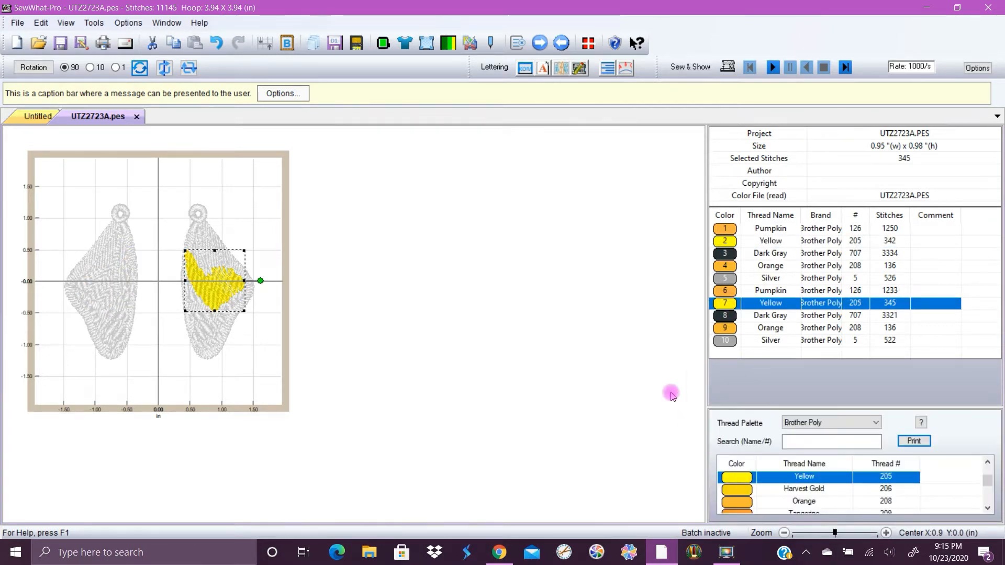
Recolor thread 4, the small Orange spots on the first wing, to Brother Poly Amber Red 333
left_click(727, 254)
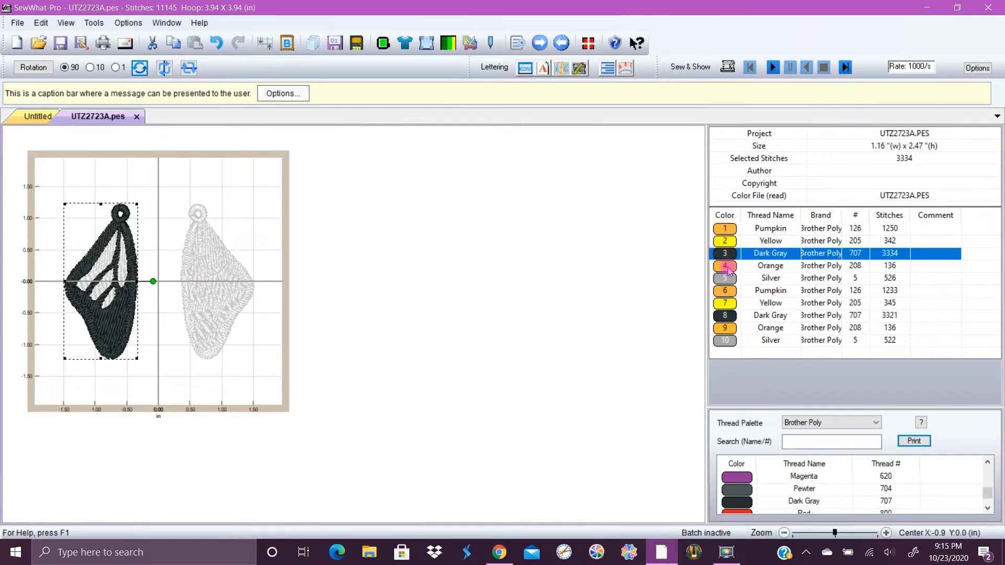
left_click(728, 267)
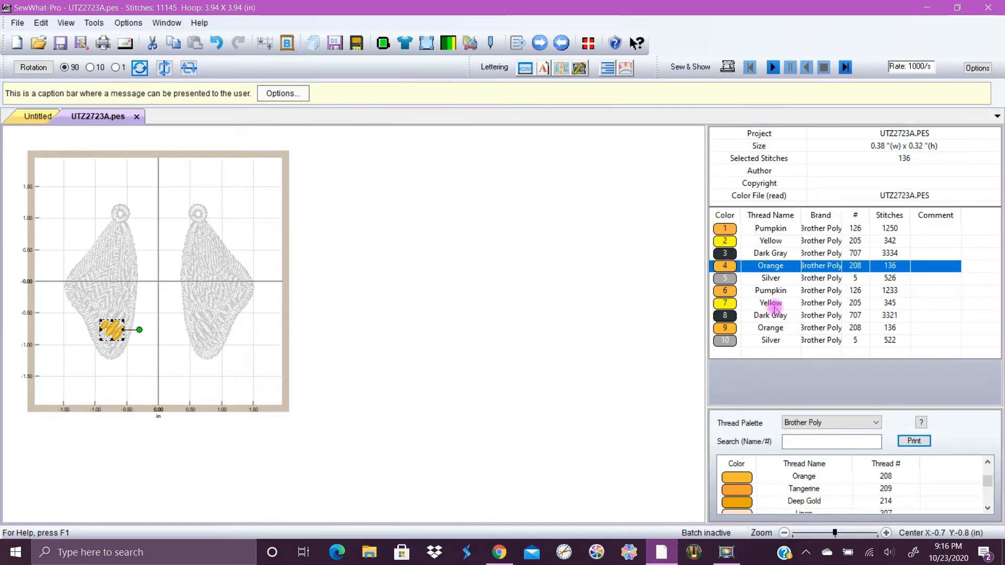
scroll(810, 481, "down", 1)
scroll(810, 479, "down", 2)
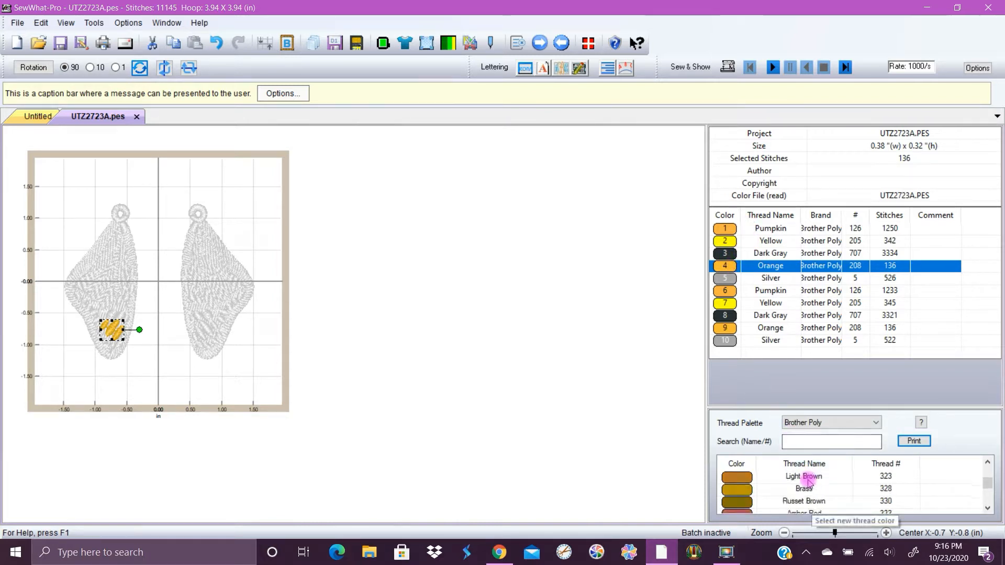
left_click(801, 489)
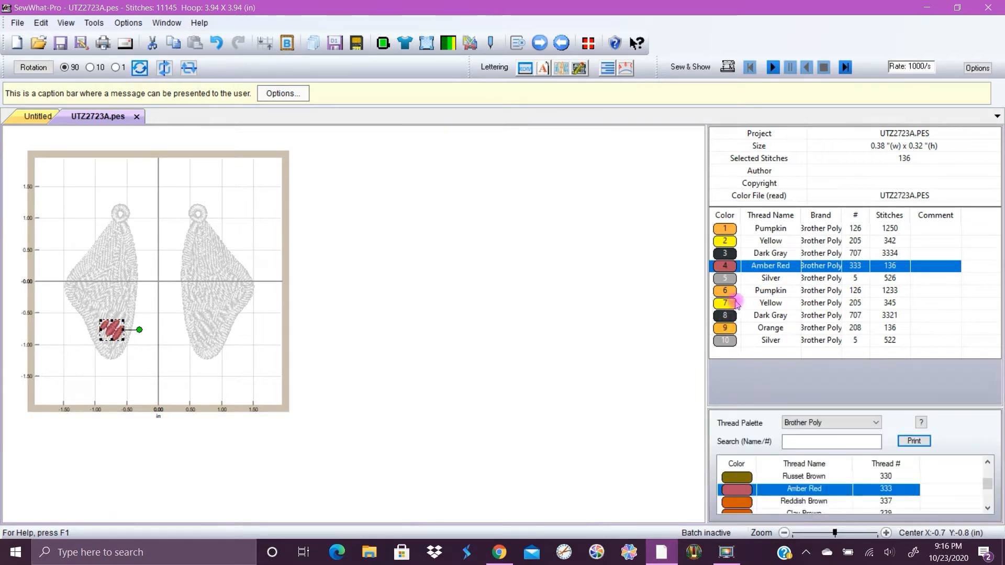
Recolor thread 9, the matching Orange spots on the second wing, to Amber Red 333
left_click(726, 331)
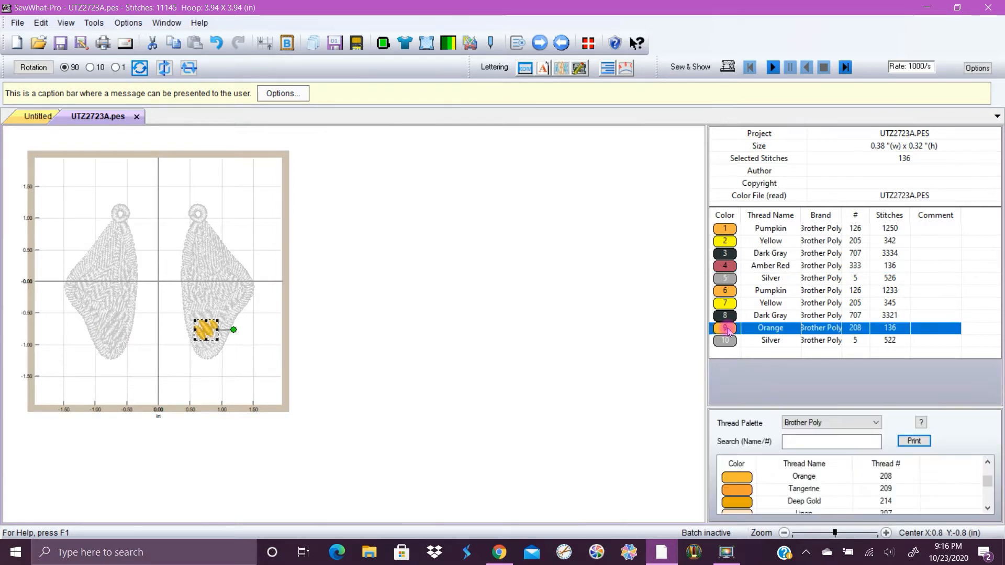
scroll(850, 490, "down", 1)
scroll(850, 490, "down", 2)
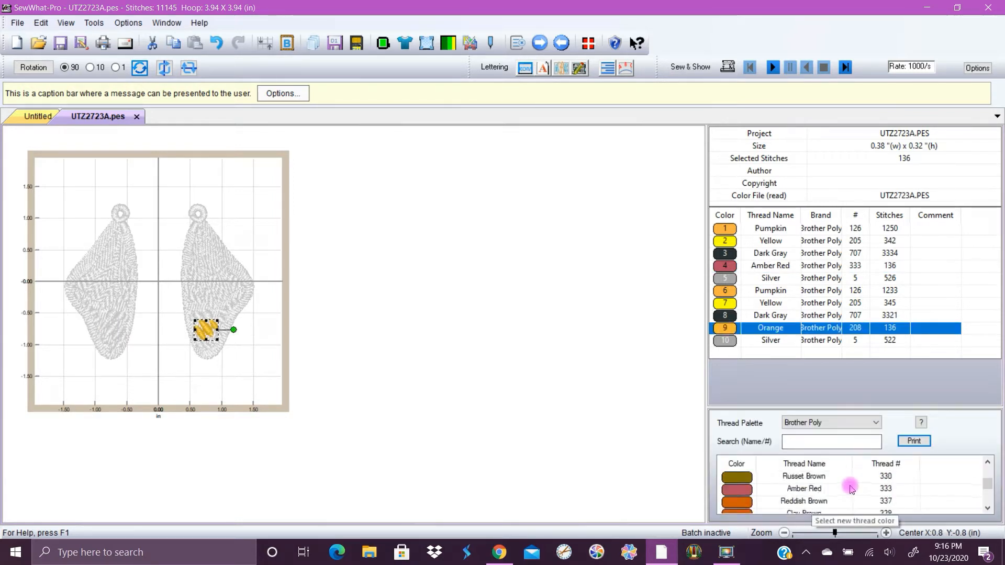
left_click(742, 493)
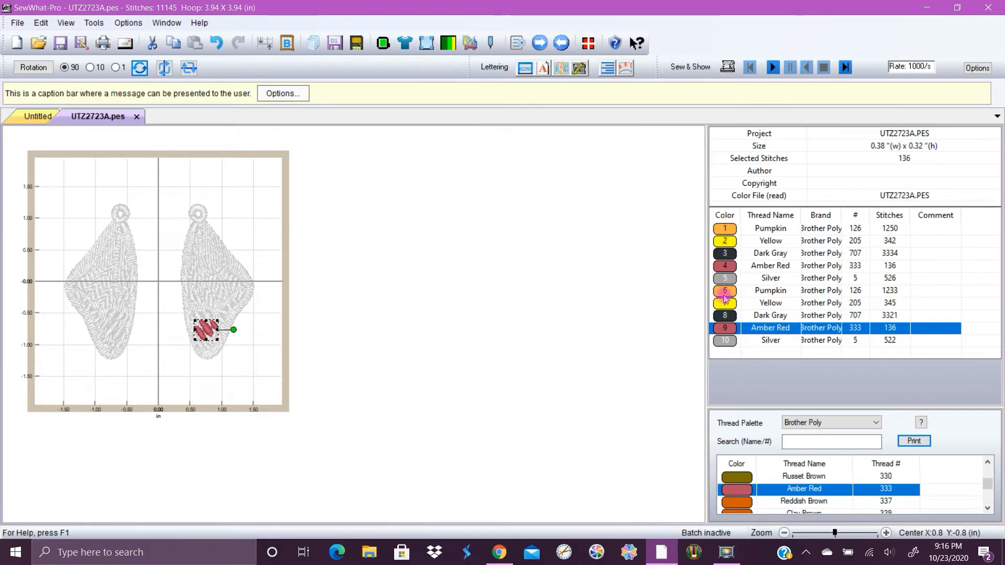
Swap threads 2 and 6 in the thread order so both Pumpkin threads stitch first, with Yellow thread 2 moved to position 6
left_click(725, 229)
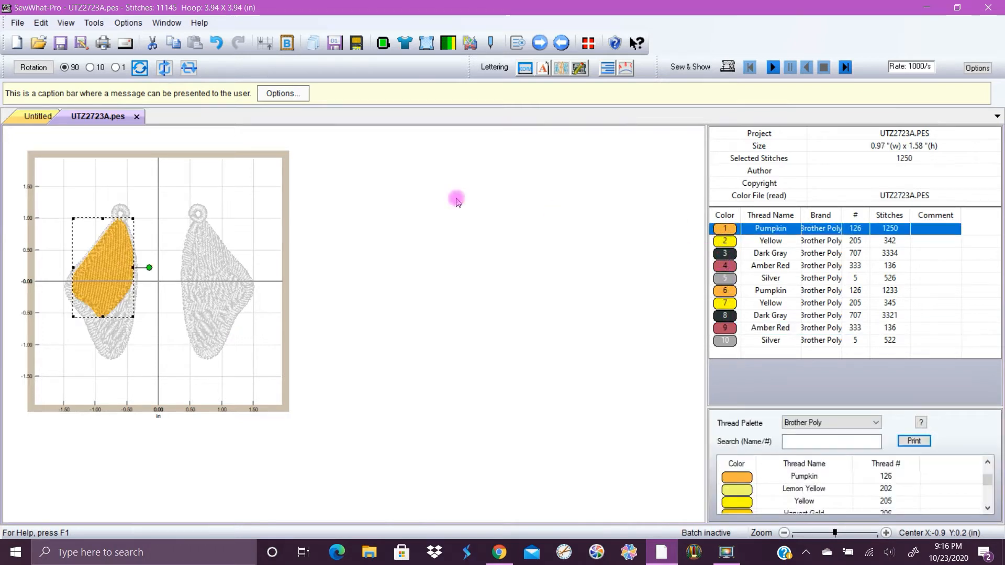
left_click(242, 147)
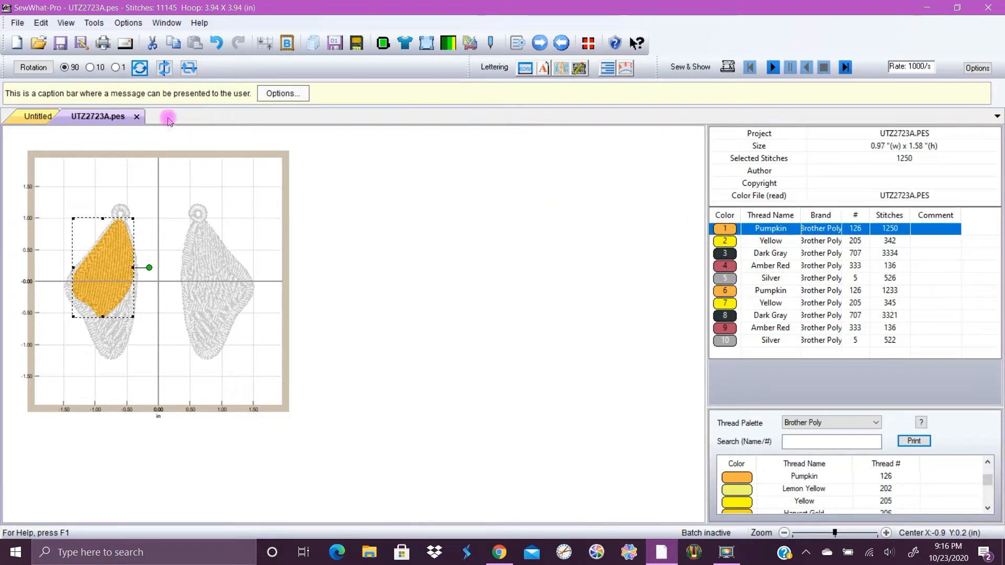
left_click(41, 26)
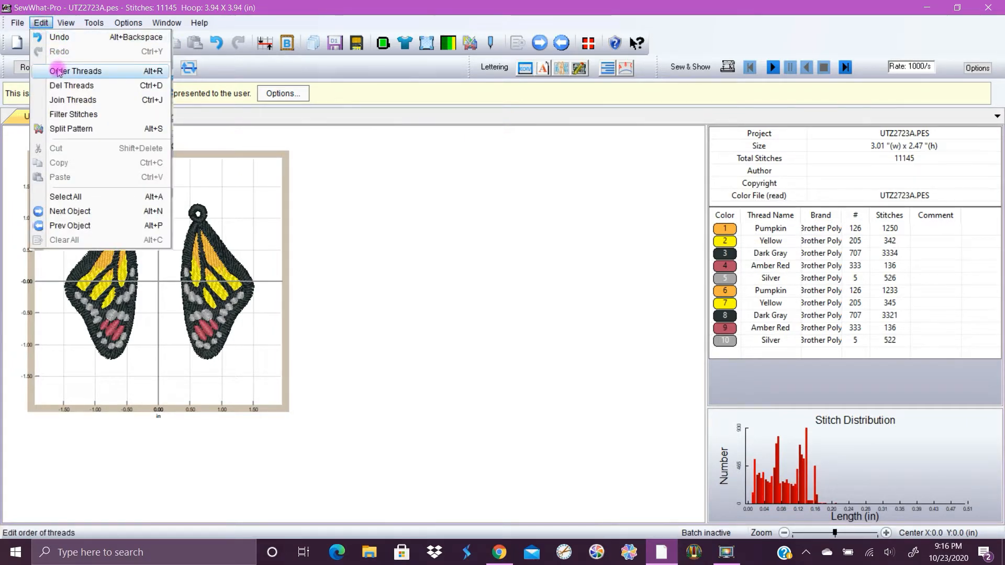
left_click(68, 71)
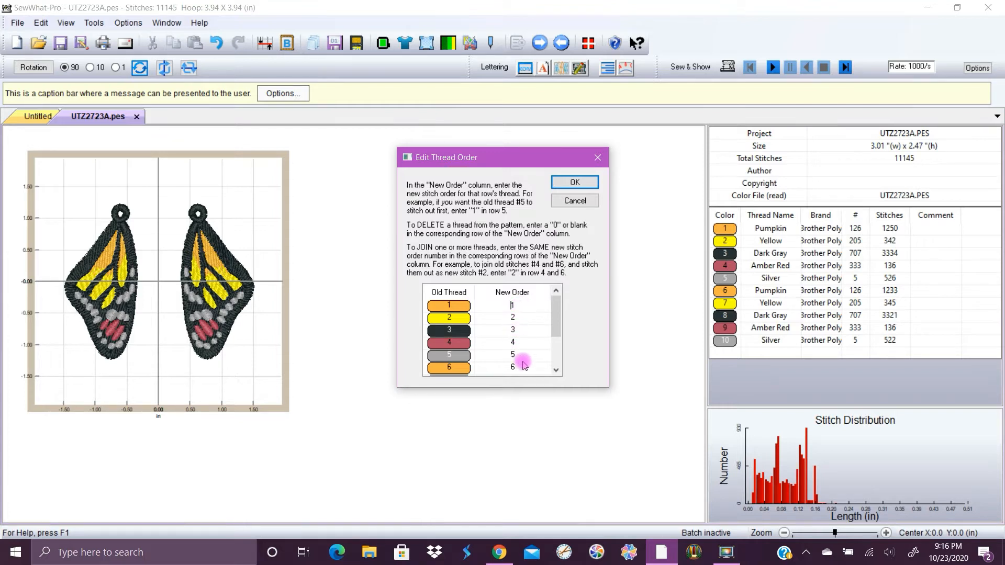
left_click_drag(523, 319, 505, 318)
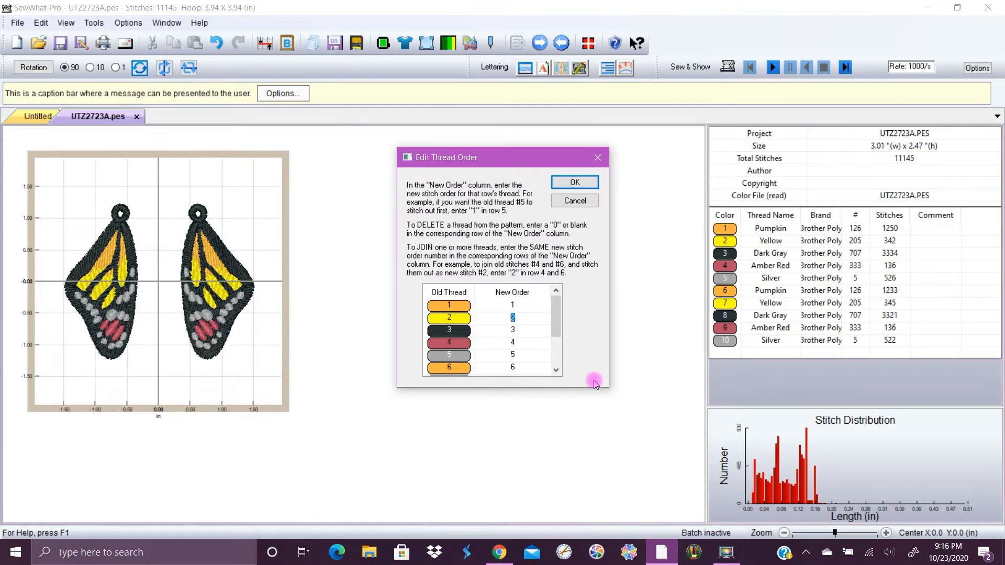
type("6")
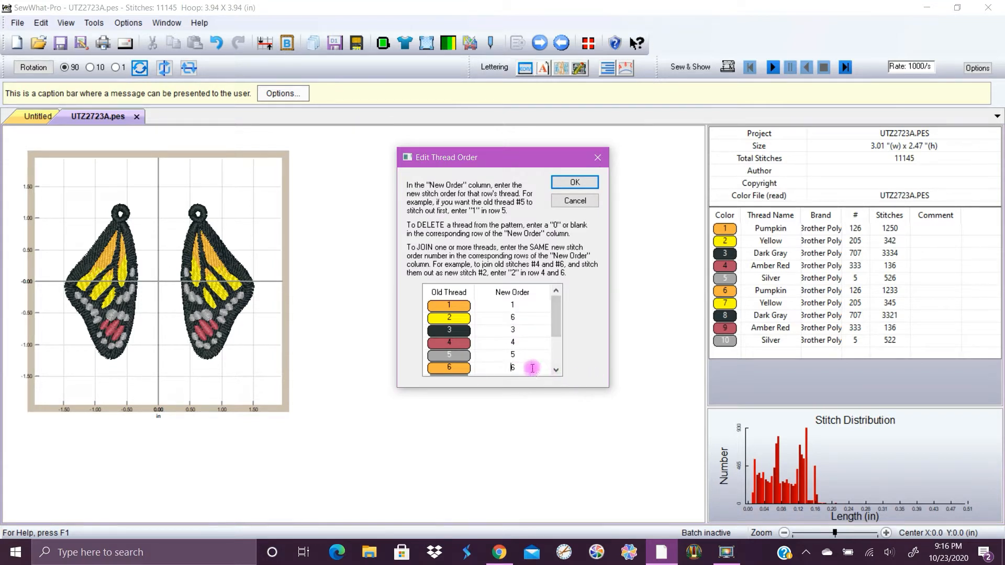
left_click_drag(531, 367, 510, 368)
left_click(569, 183)
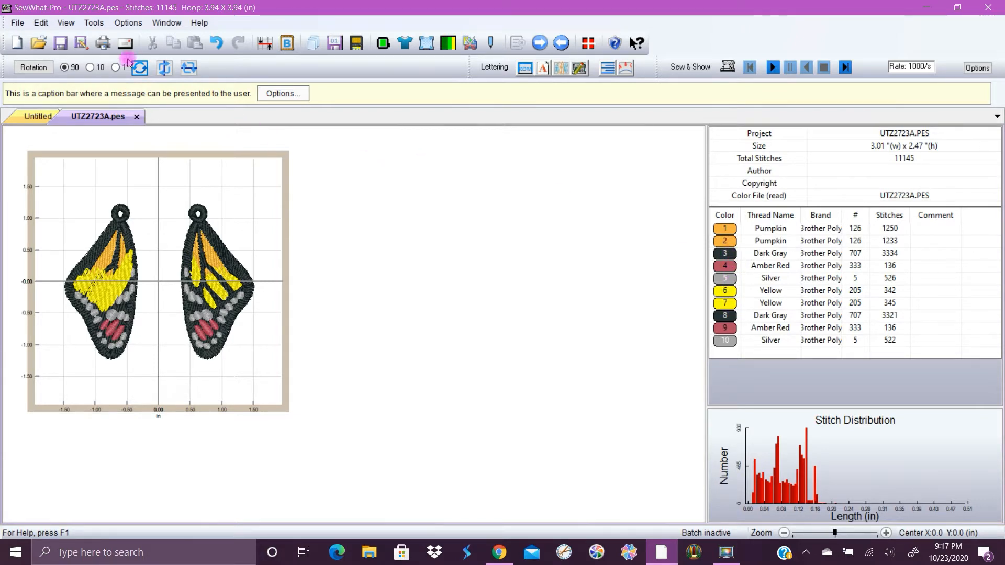
Swap threads 3 and 6 in the thread order, moving Dark Gray to position 6 and the first wing's Yellow to position 3
left_click(41, 24)
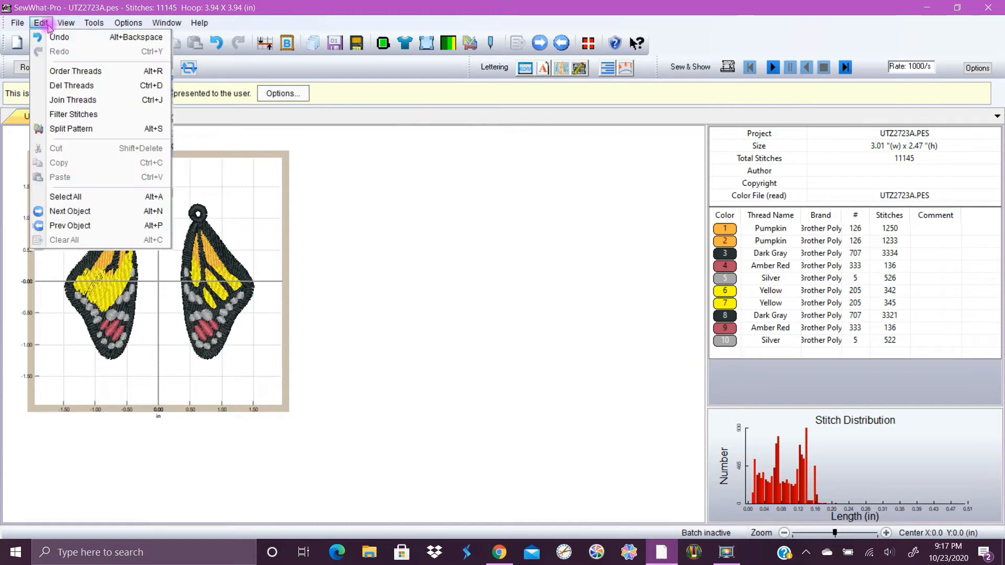
left_click(75, 71)
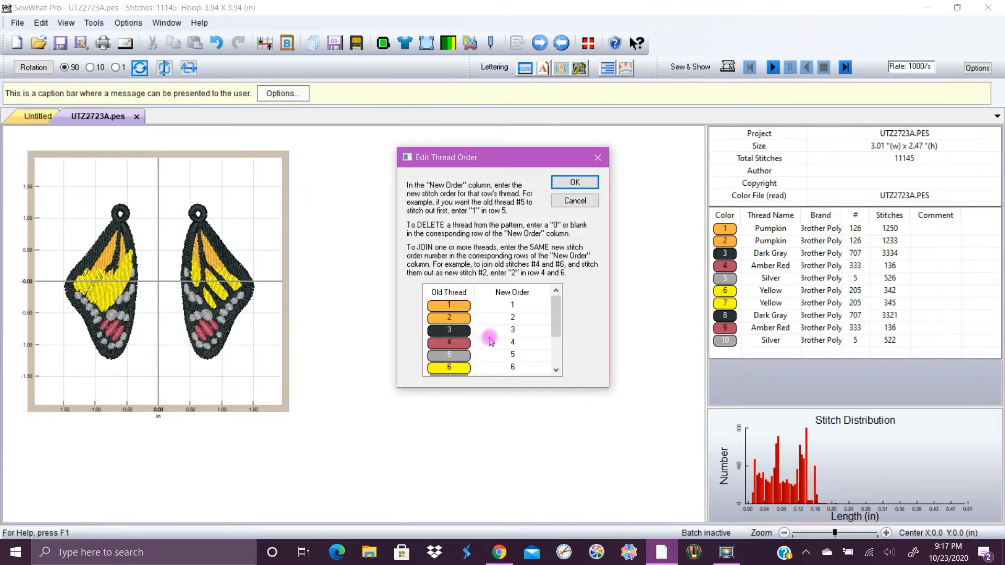
left_click(527, 330)
type("6")
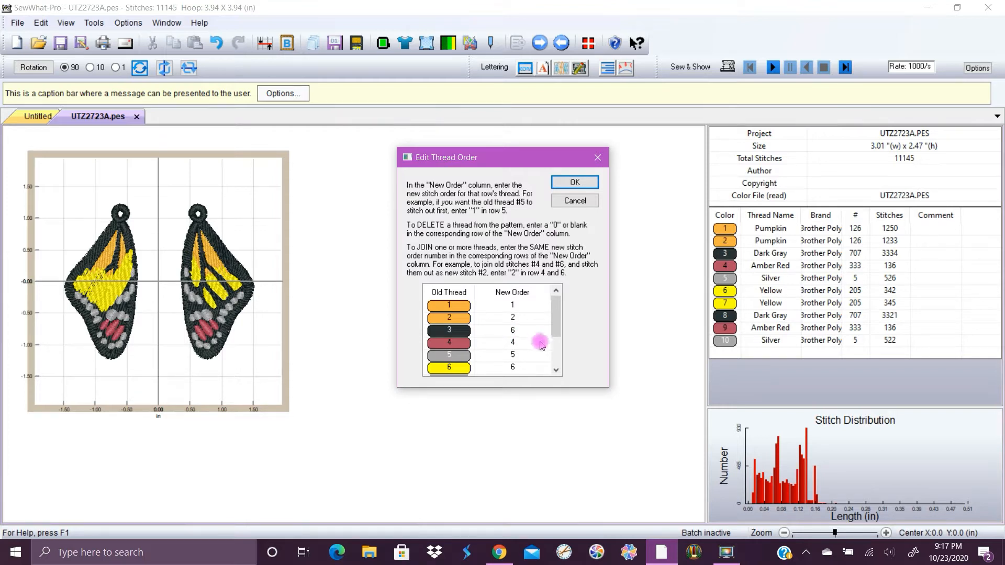
left_click(516, 368)
type("3")
left_click(574, 183)
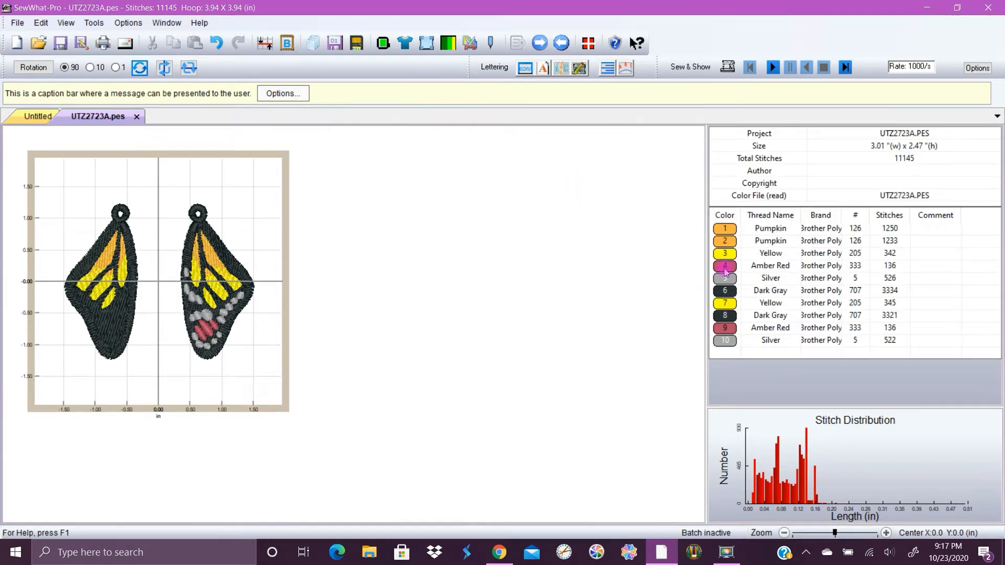
Try to swap threads 4 and 7 in the thread order, assigning Amber Red position 7 and the second wing's Yellow position 4
left_click(40, 23)
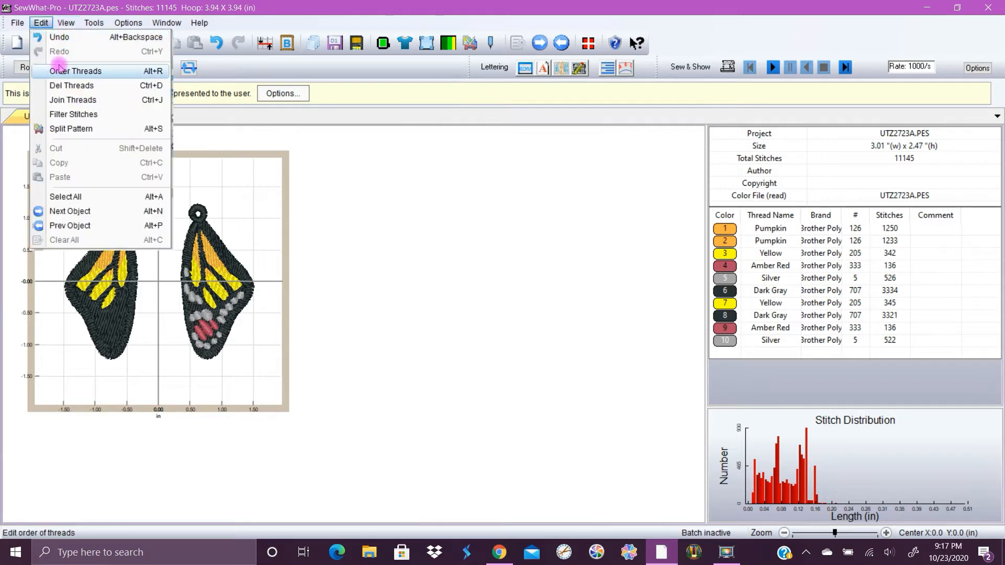
left_click(60, 69)
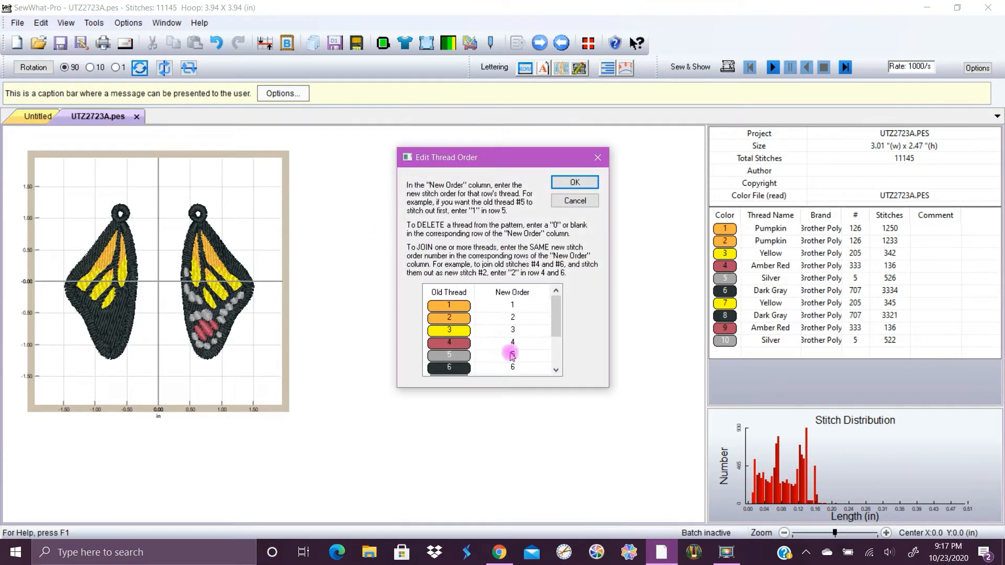
left_click_drag(524, 341, 491, 342)
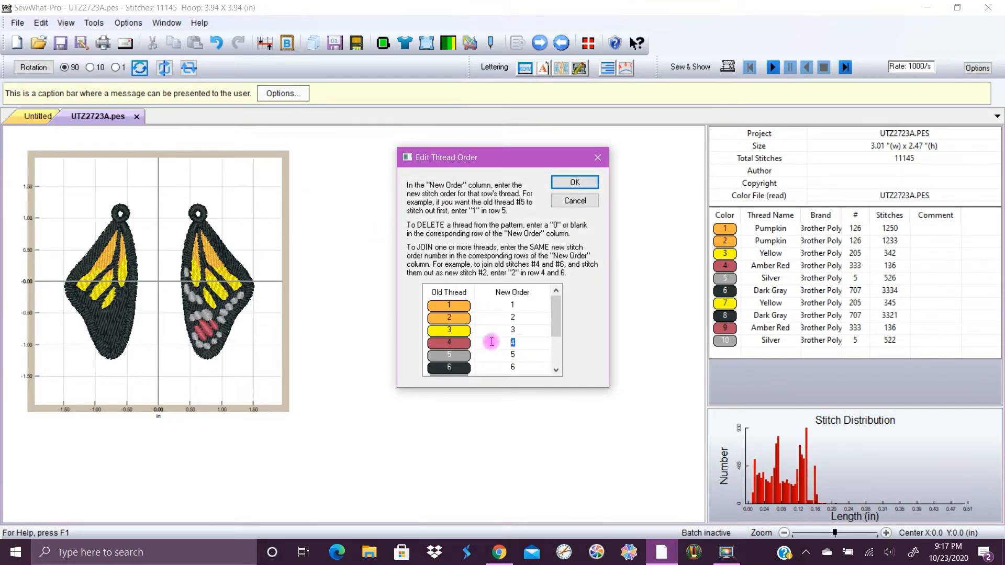
type("7")
scroll(491, 342, "down", 1)
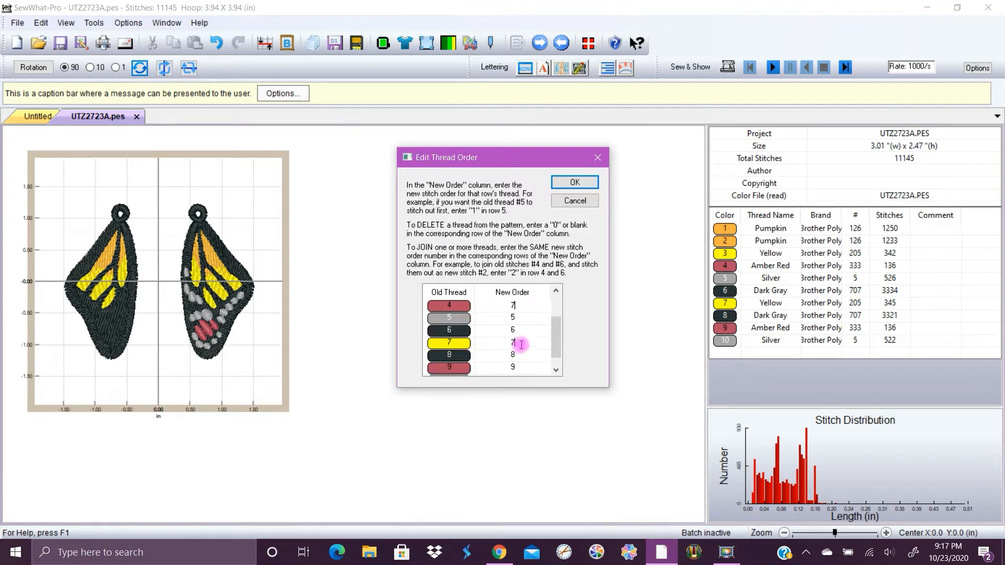
left_click_drag(524, 343, 506, 342)
type("4")
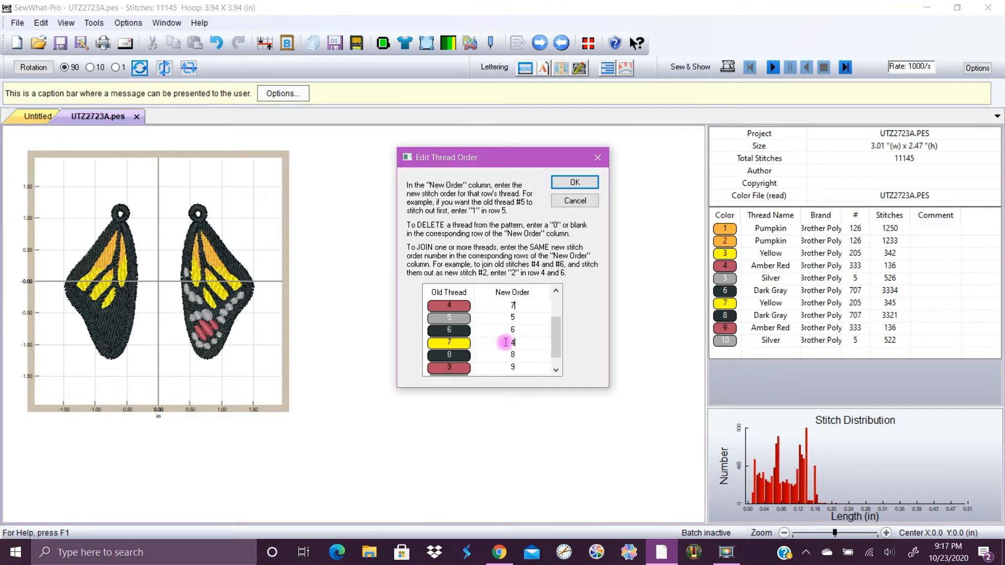
left_click(575, 183)
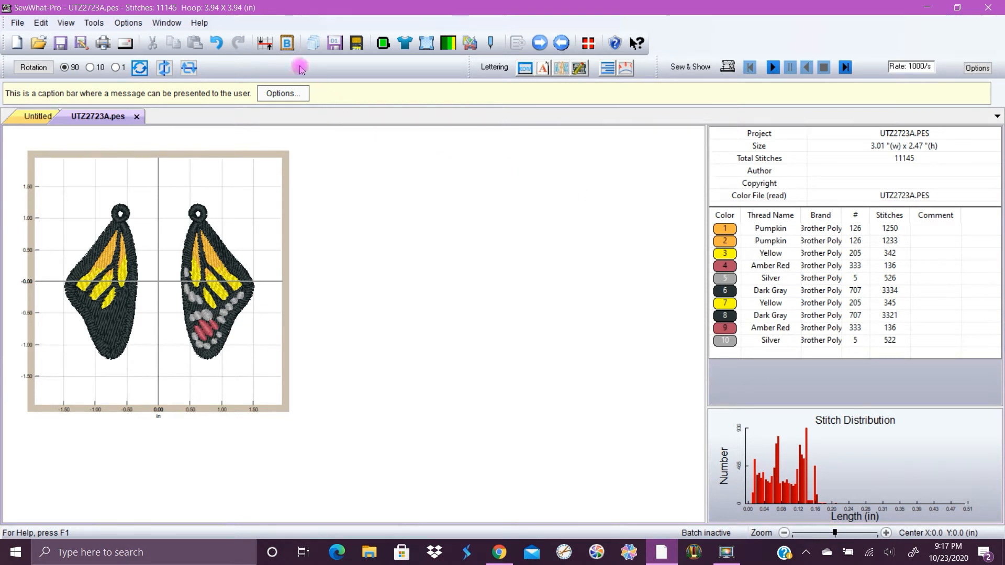
Undo the swap of threads 3 and 6, inspect the Dark Gray thread 3, and redo the swap
left_click(215, 43)
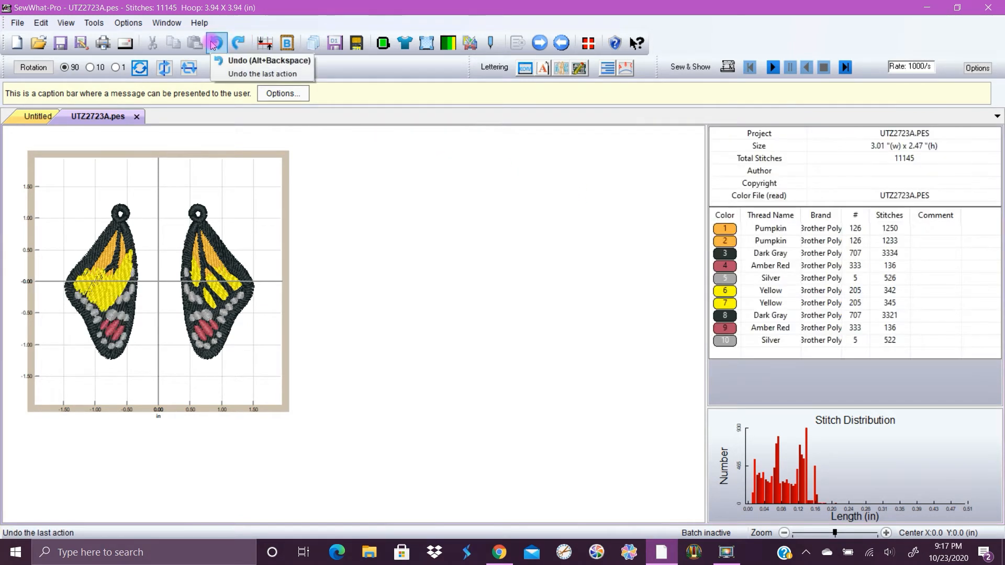
left_click(725, 258)
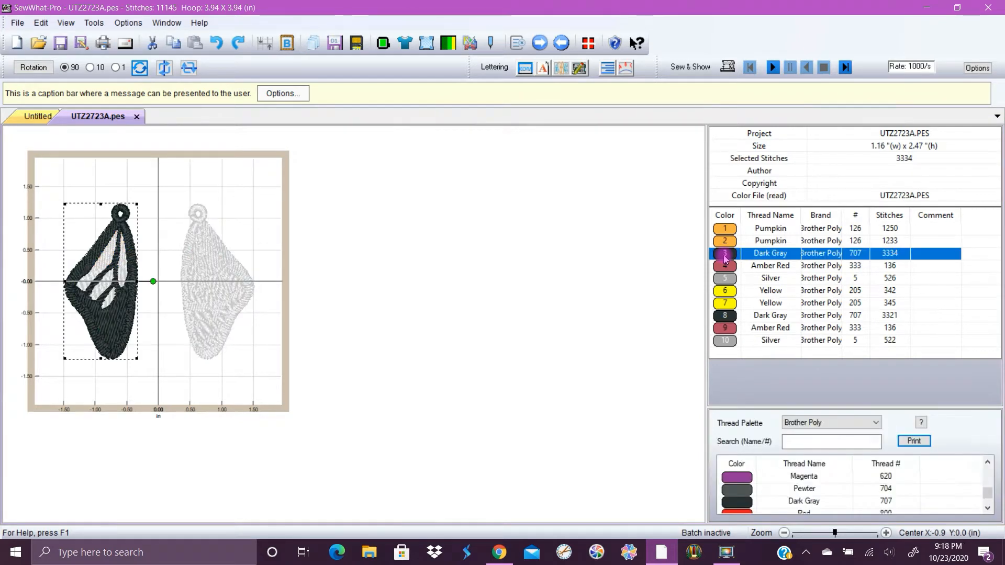
left_click(238, 44)
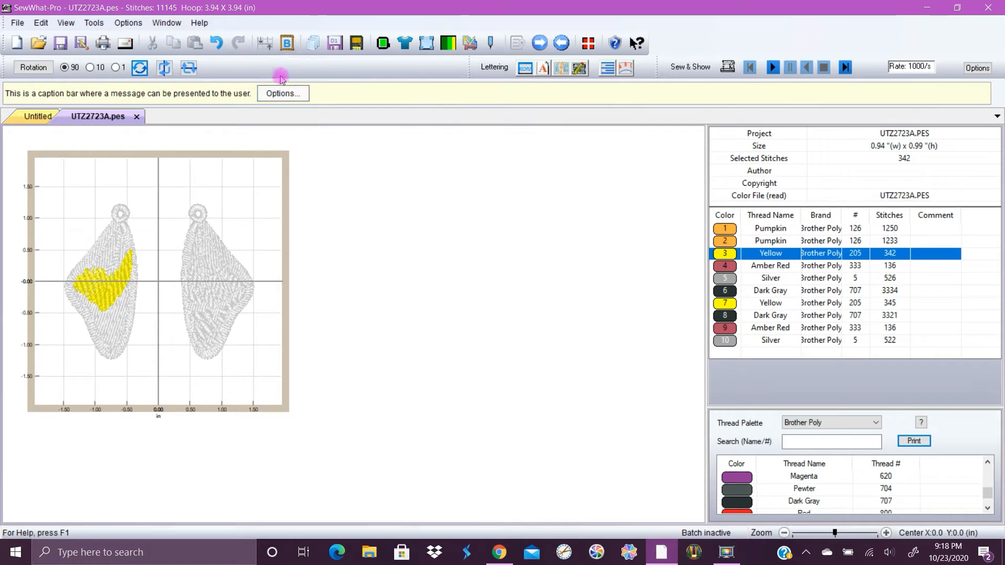
Swap threads 4 and 7 in the thread order, moving the first wing's Amber Red to position 7 and the second wing's Yellow to position 4
left_click(729, 306)
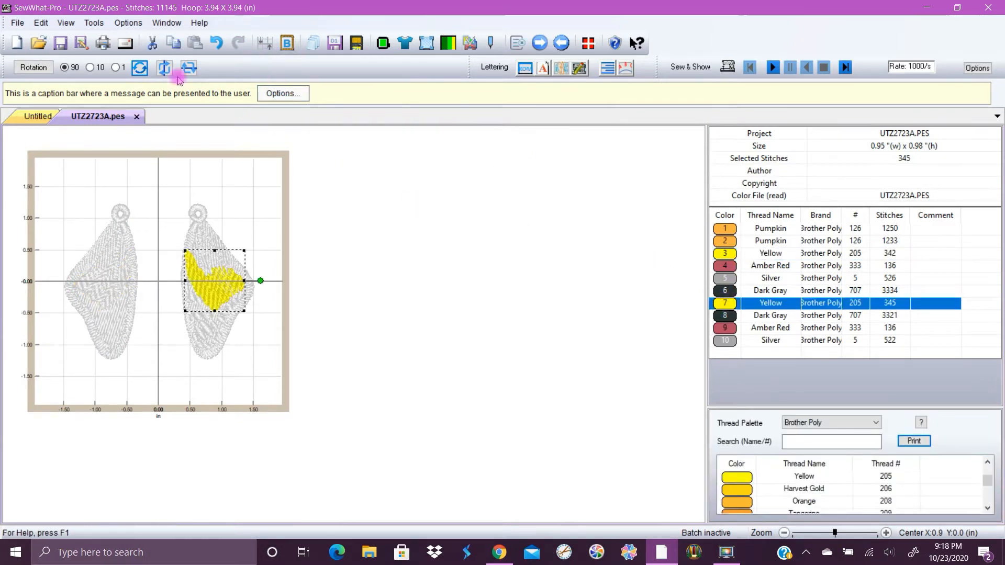
left_click(42, 23)
left_click(63, 68)
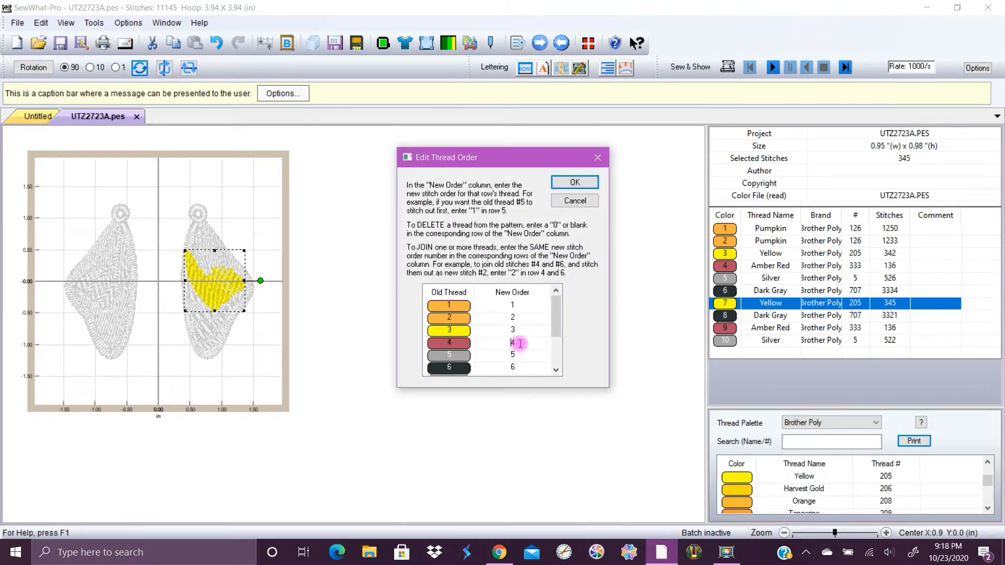
type("7")
left_click(529, 350)
scroll(532, 353, "down", 1)
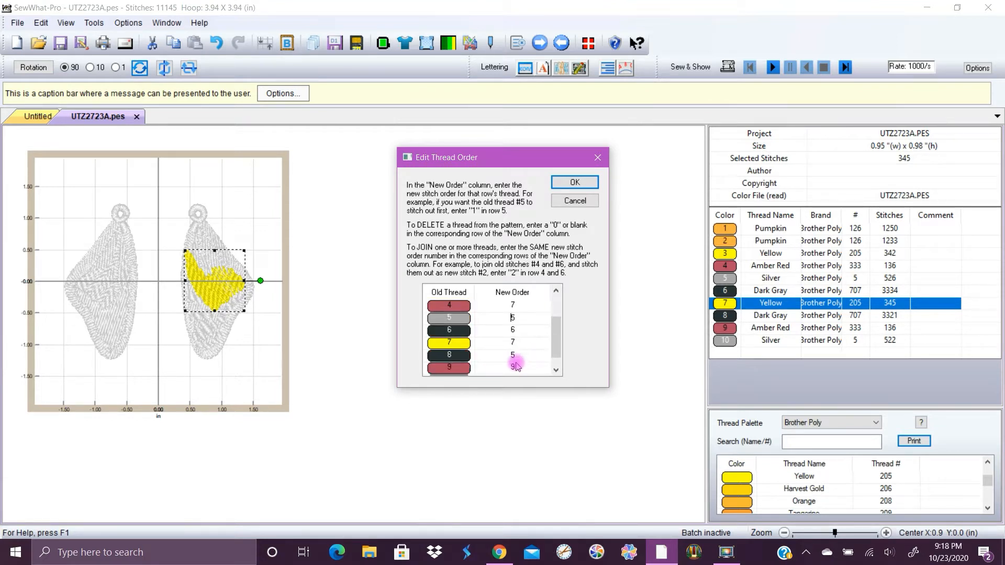
scroll(515, 362, "down", 1)
left_click(523, 329)
key("Delete")
type("4")
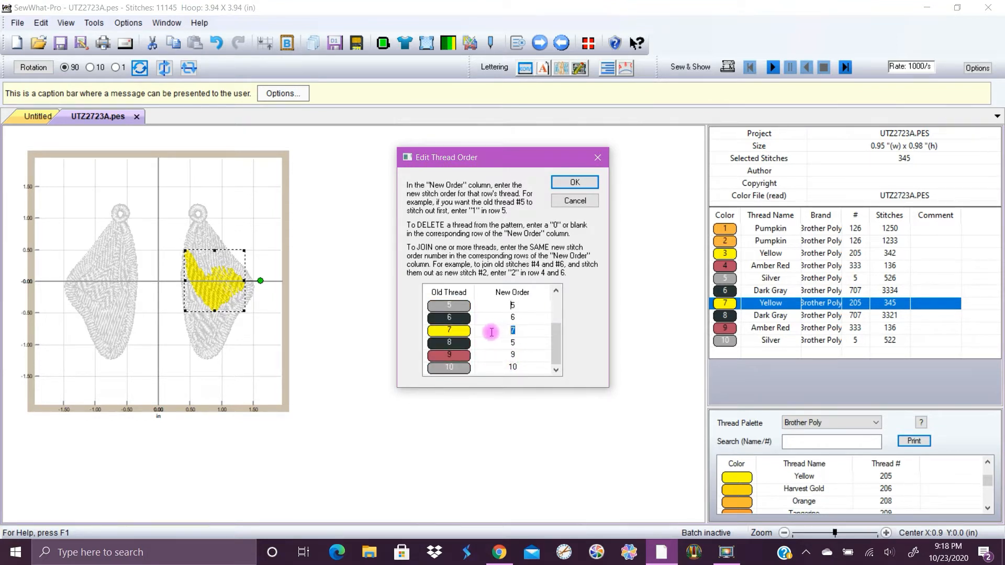
left_click(575, 183)
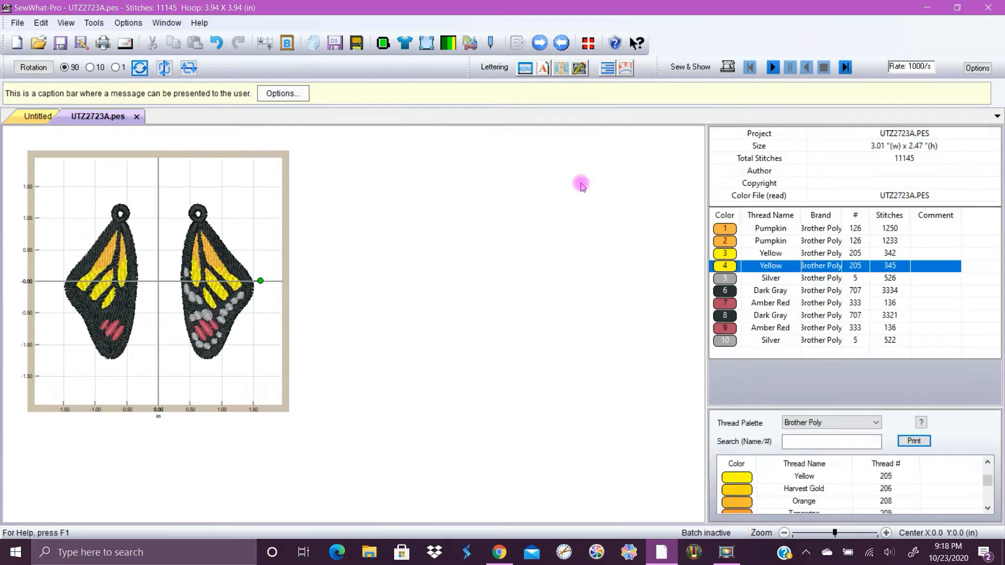
Swap threads 5 and 6 in the thread order, moving the first wing's Silver to position 6 and its Dark Gray to position 5
left_click(723, 292)
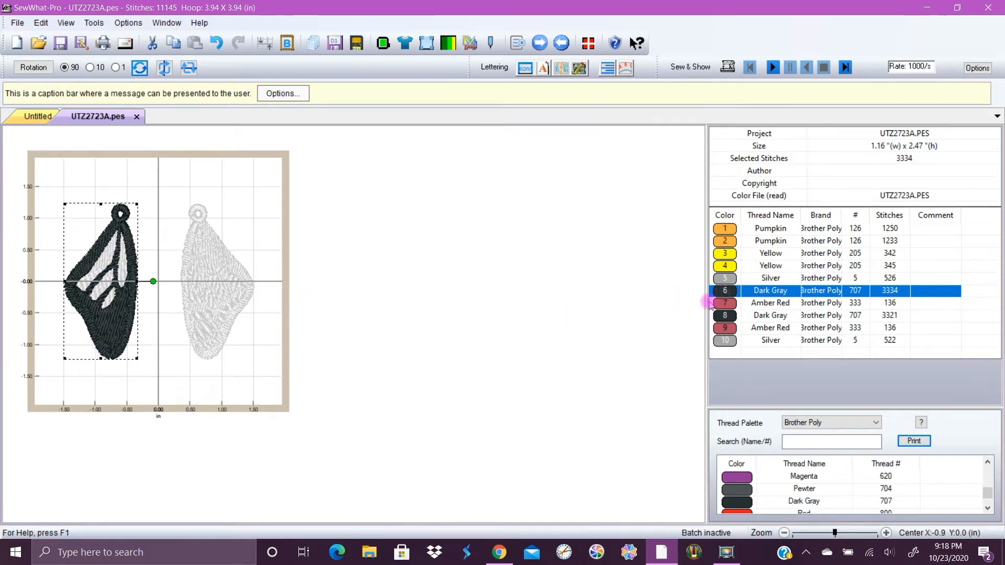
left_click(726, 303)
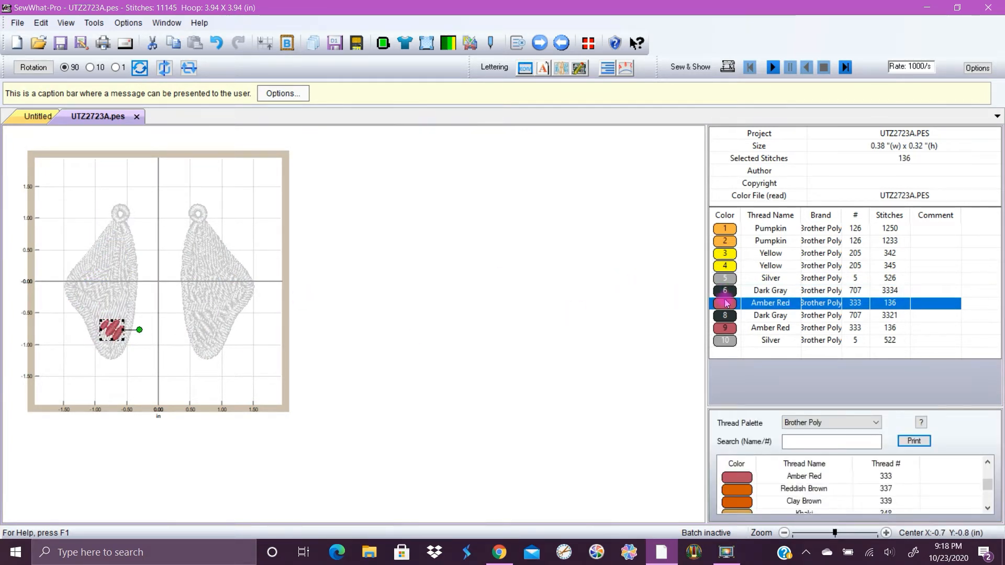
left_click(731, 341)
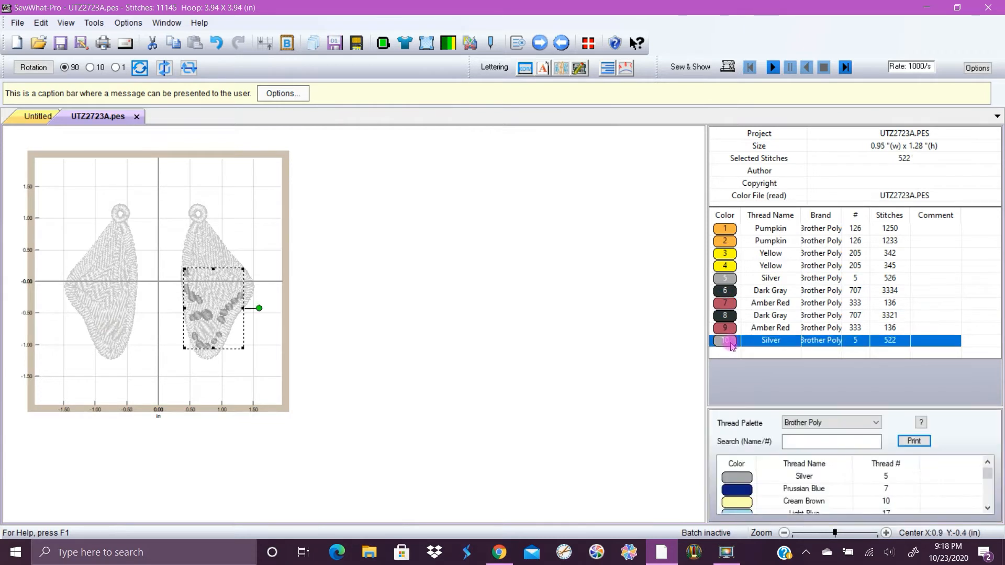
left_click(733, 294)
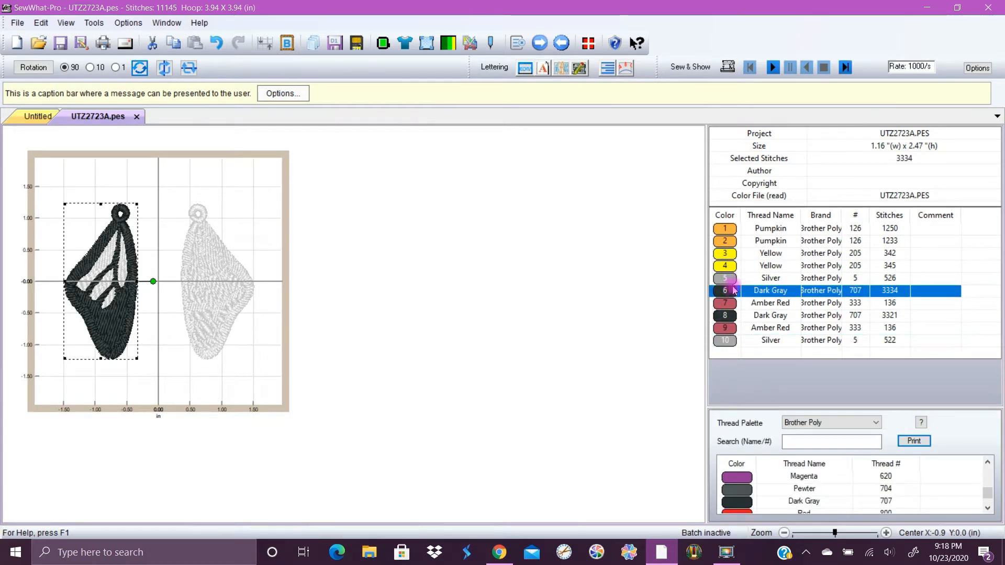
left_click(49, 21)
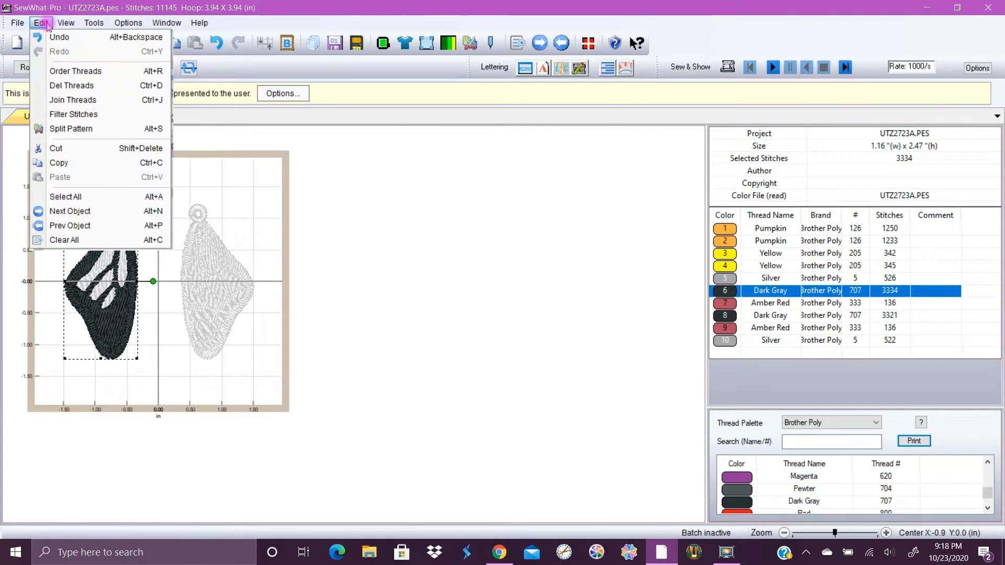
left_click(60, 71)
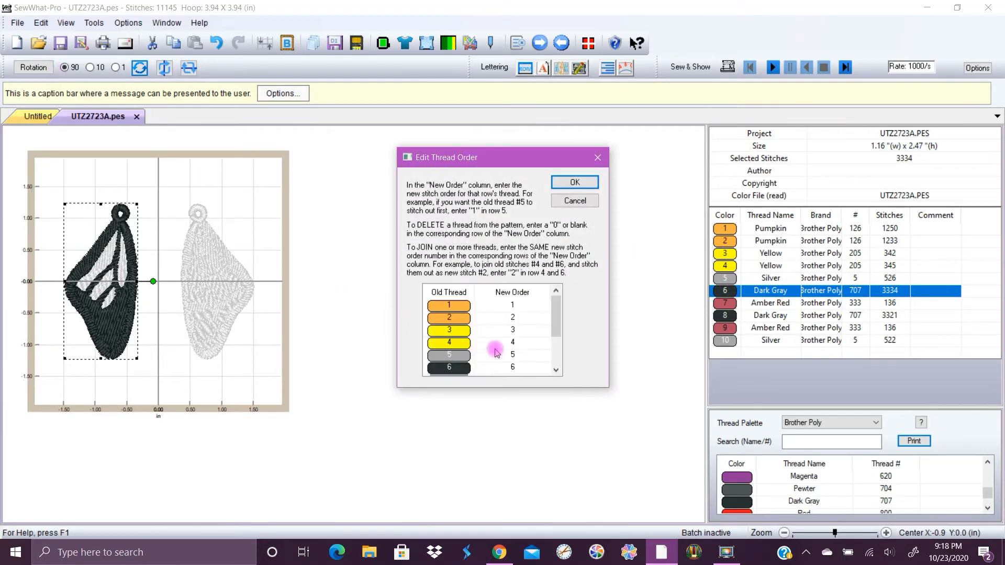
scroll(497, 348, "down", 1)
left_click_drag(525, 317, 504, 330)
type("6")
type("5")
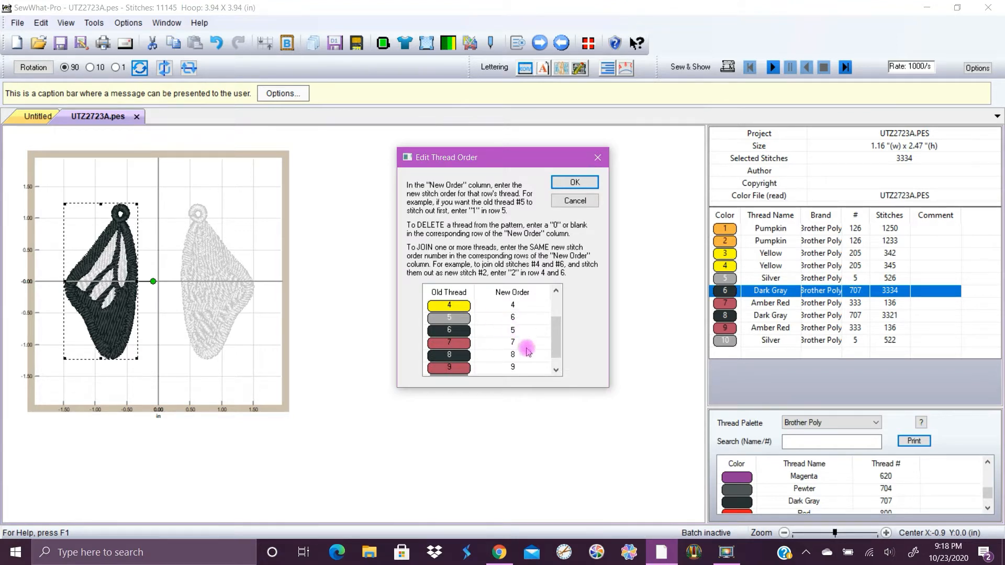
left_click(525, 343)
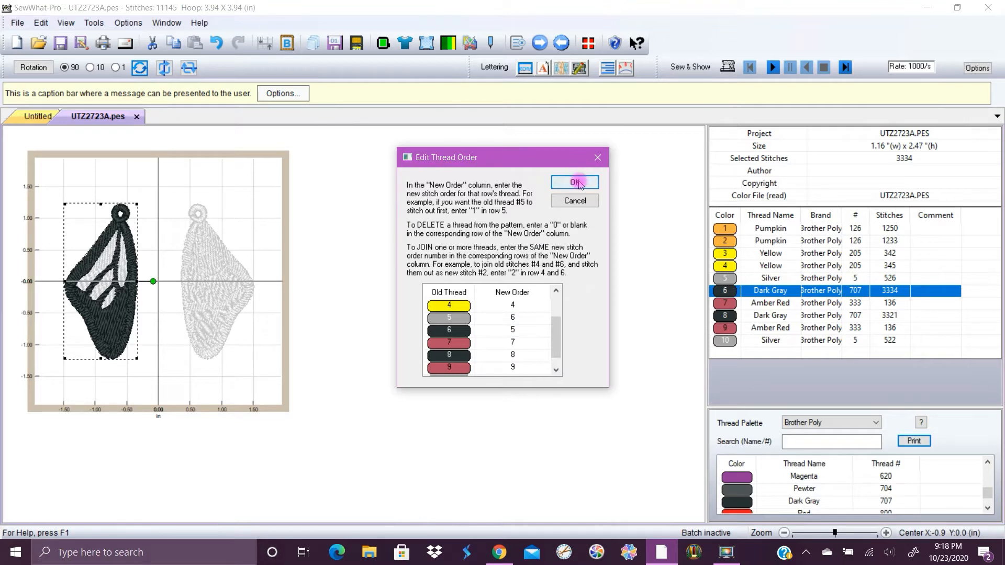
left_click(578, 182)
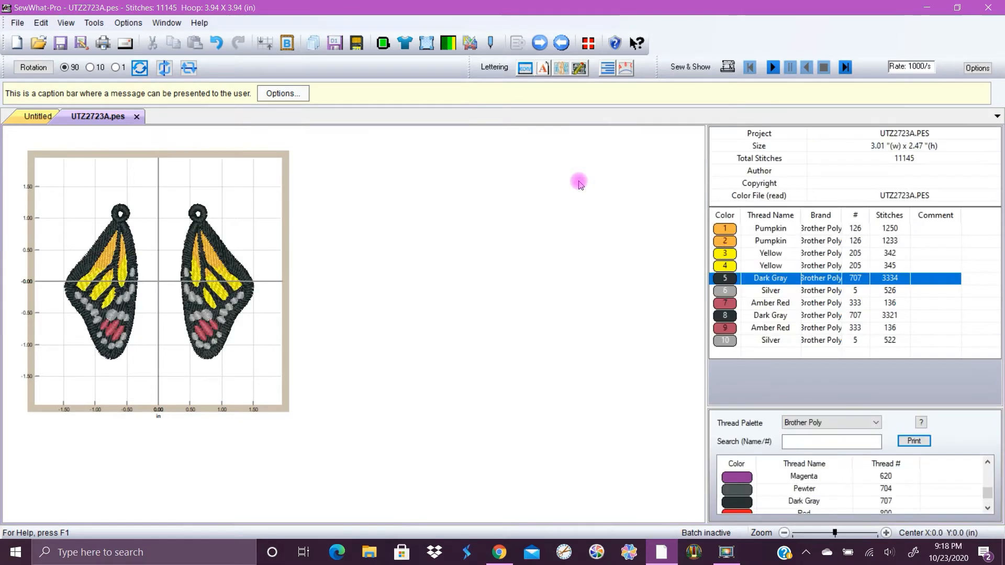
Swap threads 6 and 8 in the thread order, moving Silver to position 8 and the second wing's Dark Gray to position 6
left_click(729, 317)
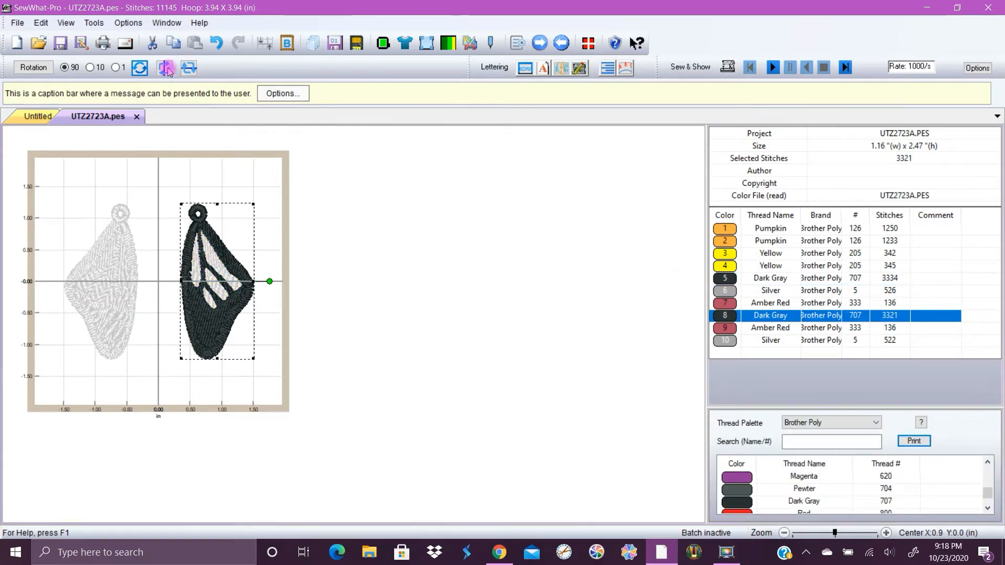
left_click(41, 22)
left_click(83, 84)
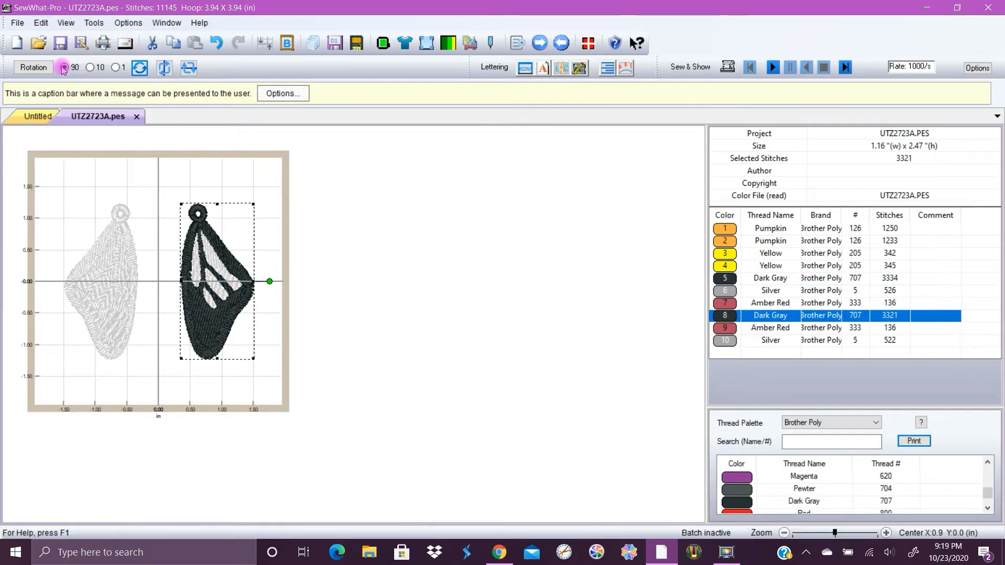
scroll(526, 332, "down", 1)
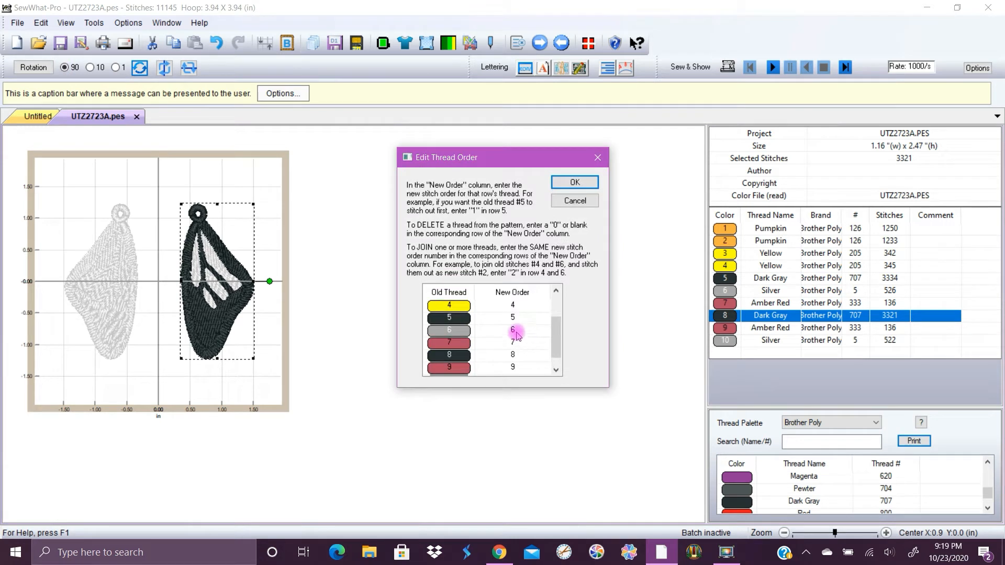
left_click_drag(523, 331, 497, 331)
type("8")
left_click_drag(520, 355, 502, 354)
type("6")
left_click(570, 184)
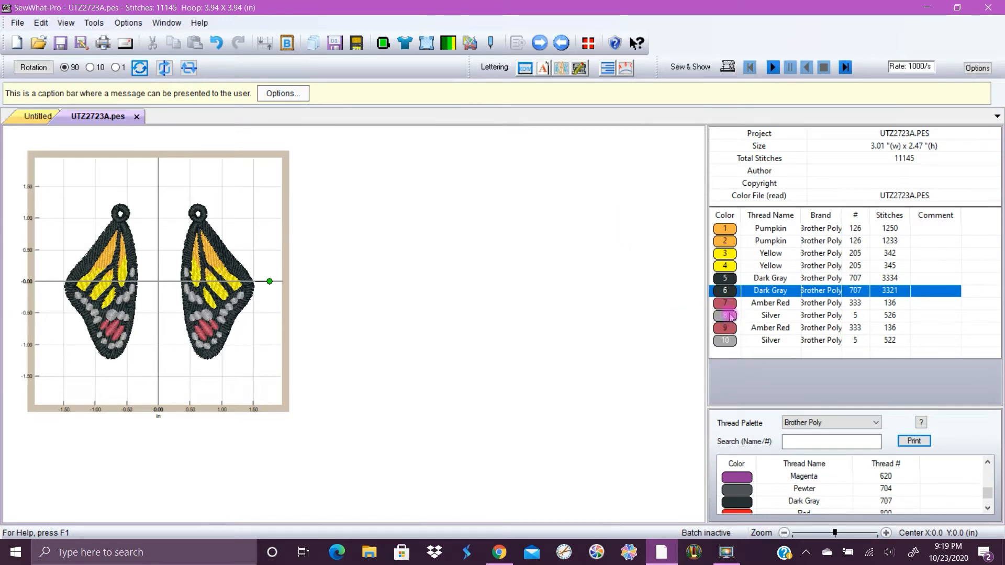
Swap threads 8 and 9 in the thread order, moving the first wing's Silver to position 9 and the second wing's Amber Red to position 8
left_click(41, 22)
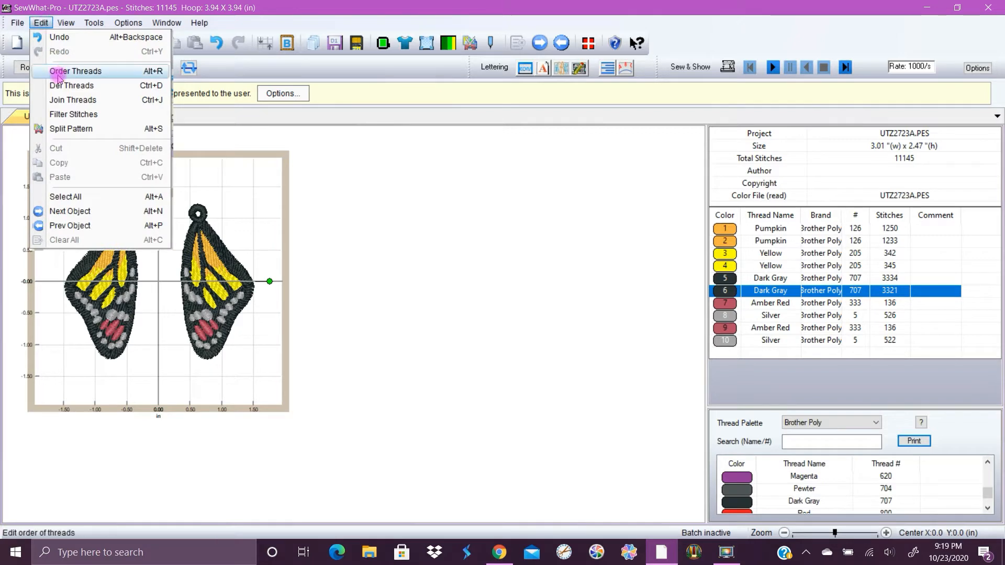
left_click(78, 72)
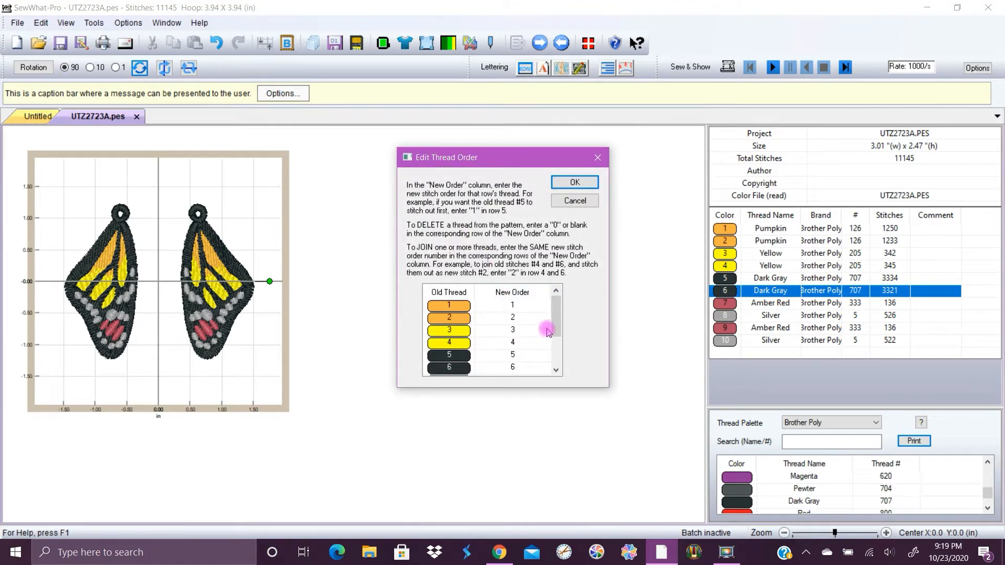
left_click_drag(555, 325, 556, 351)
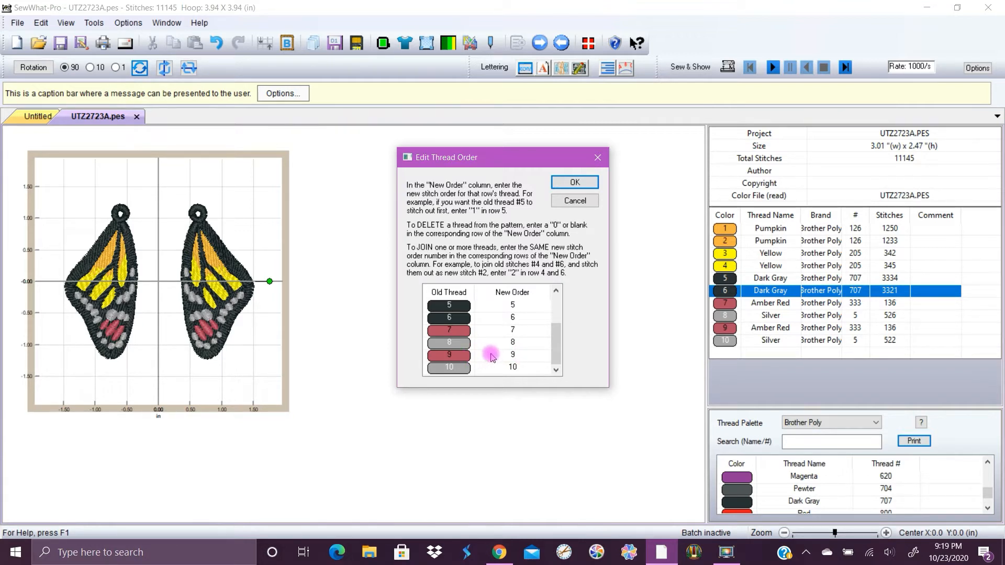
double_click(498, 345)
type("9")
left_click(532, 360)
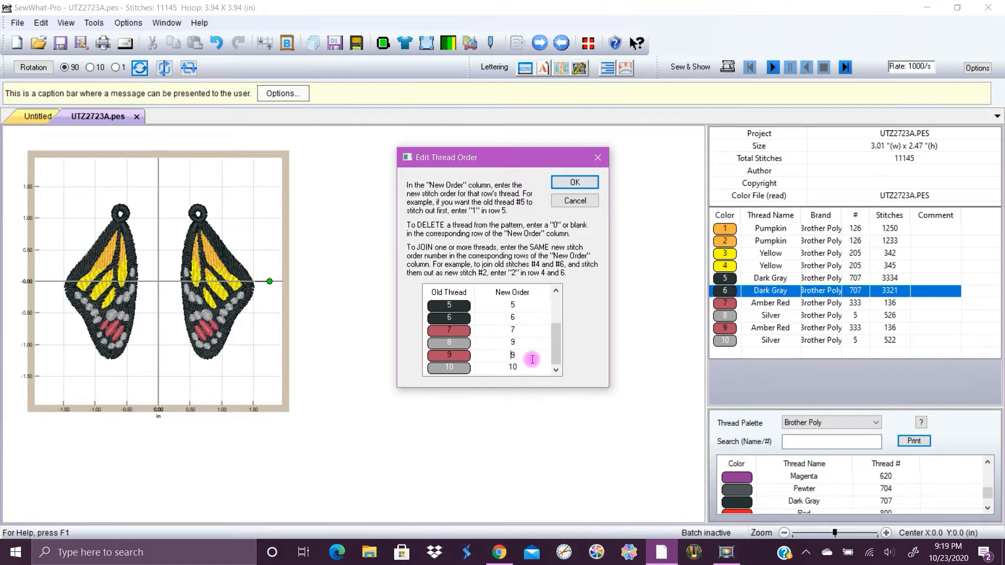
key("BackSpace")
type("8")
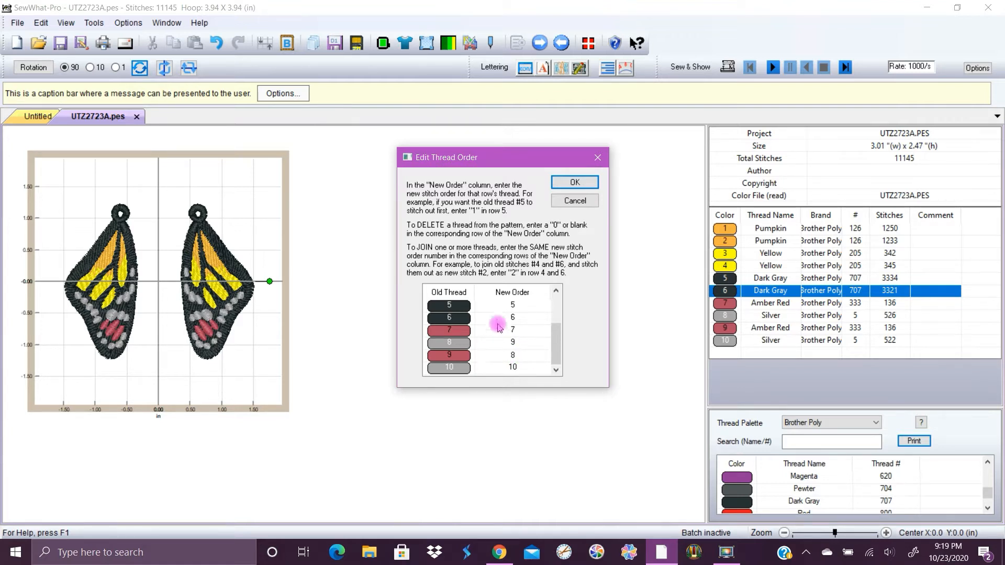
left_click(574, 183)
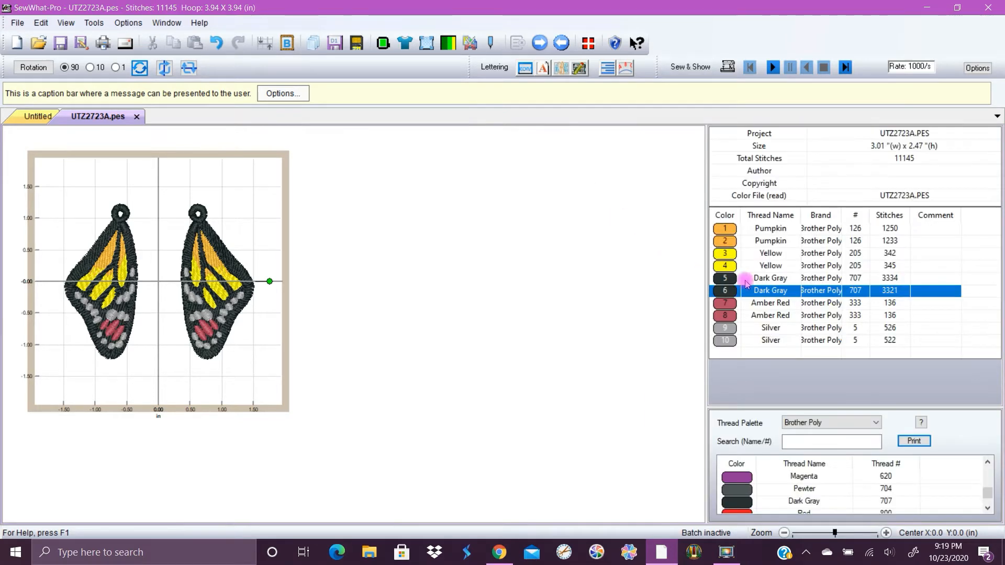
Swap threads 3 and 4 in the thread order, moving the first wing's Yellow to position 4 and the second wing's Yellow to position 3
left_click(729, 230)
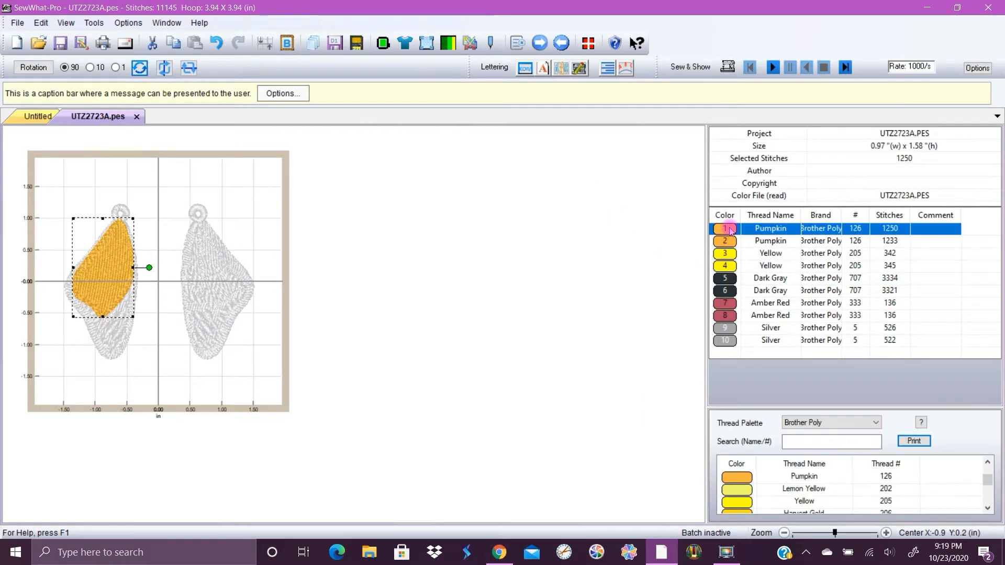
left_click(727, 240)
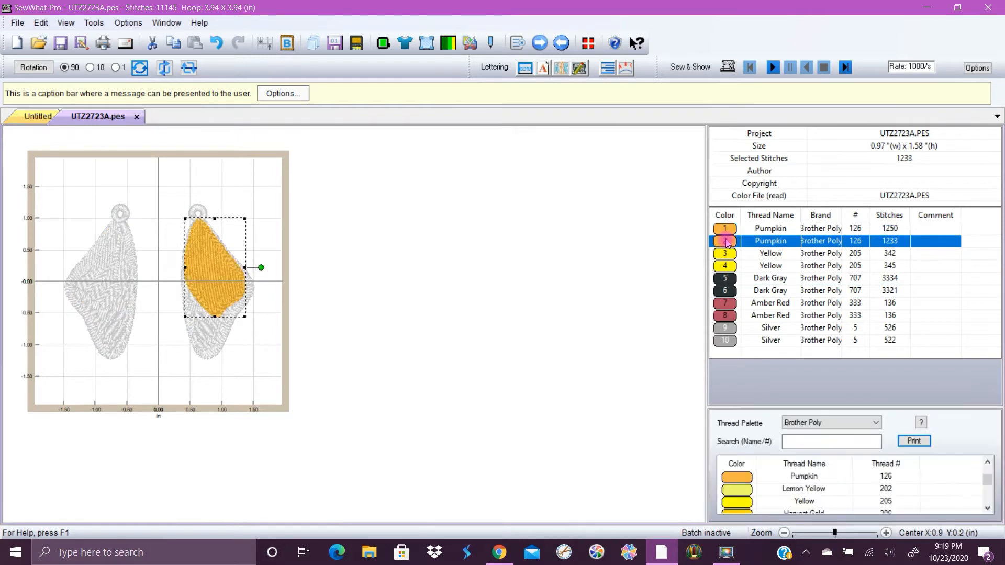
left_click(727, 254)
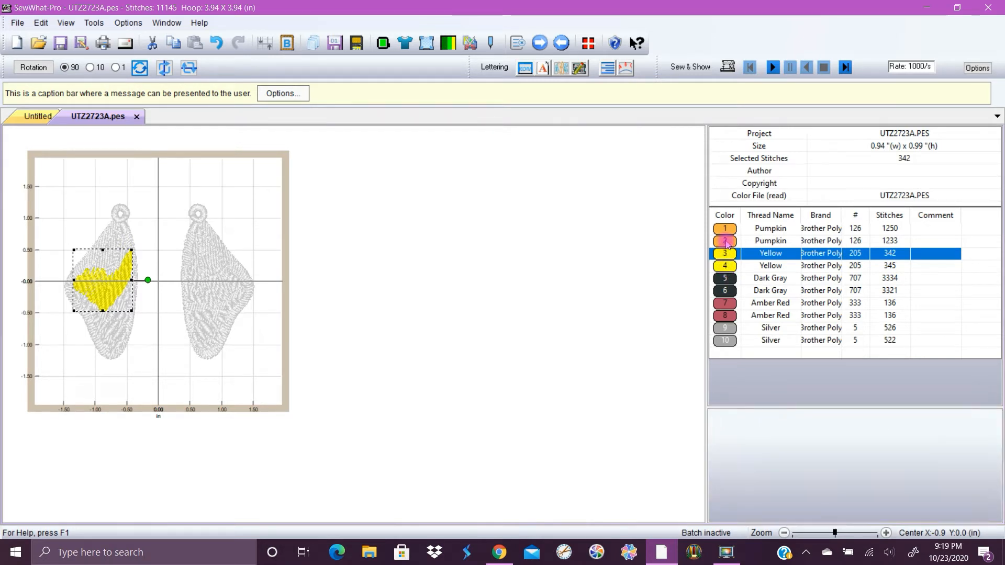
left_click(727, 242)
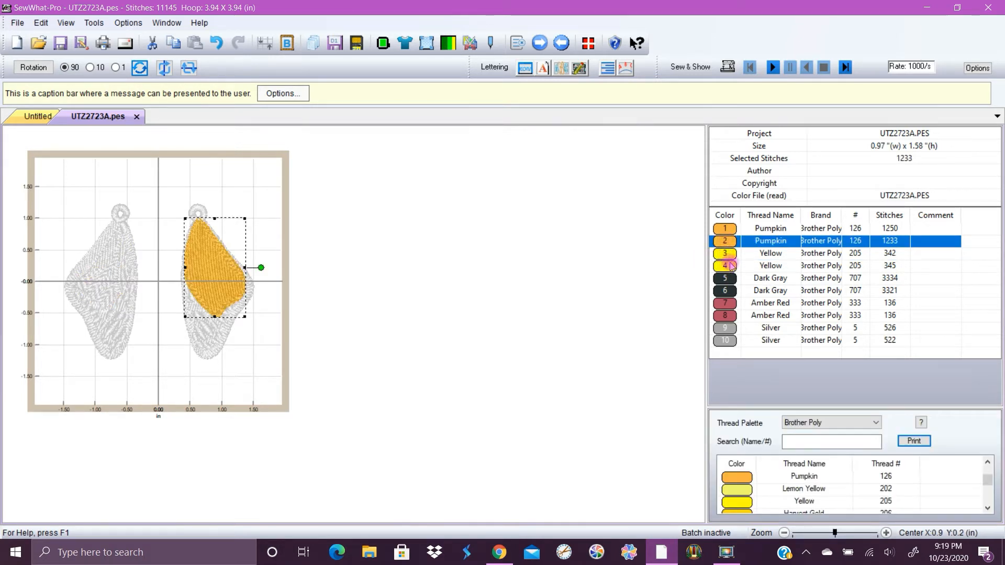
left_click(729, 266)
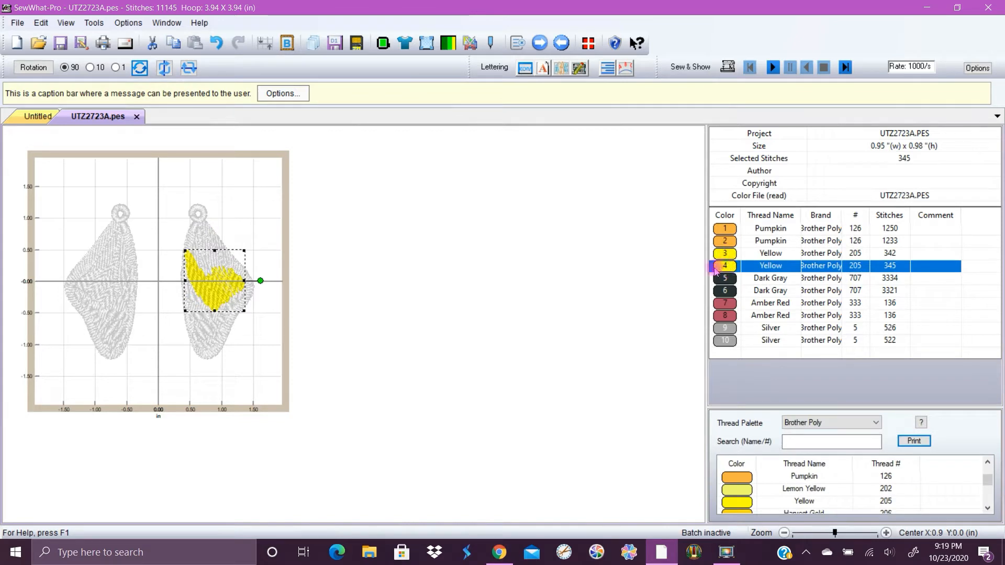
left_click(41, 23)
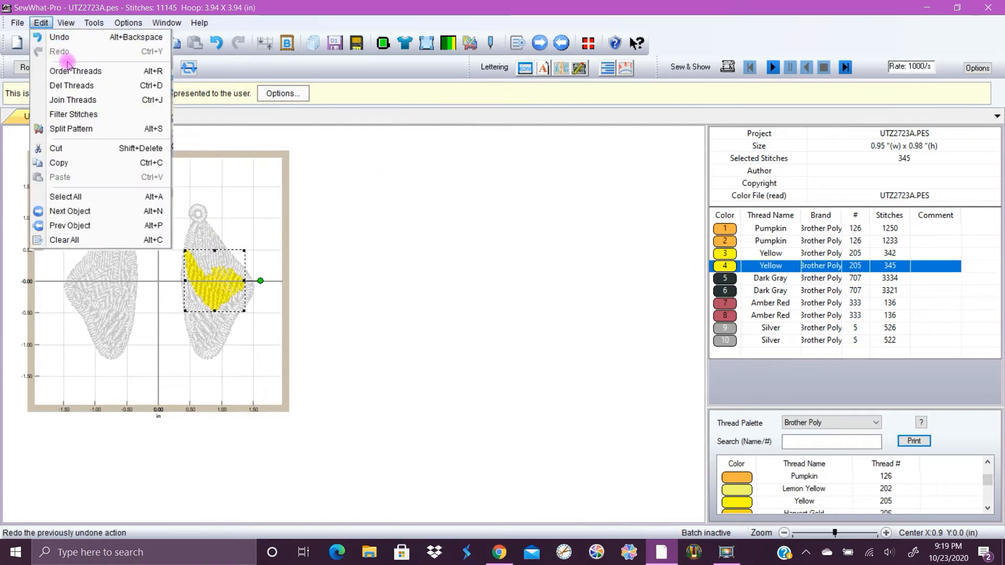
left_click(63, 69)
left_click(512, 330)
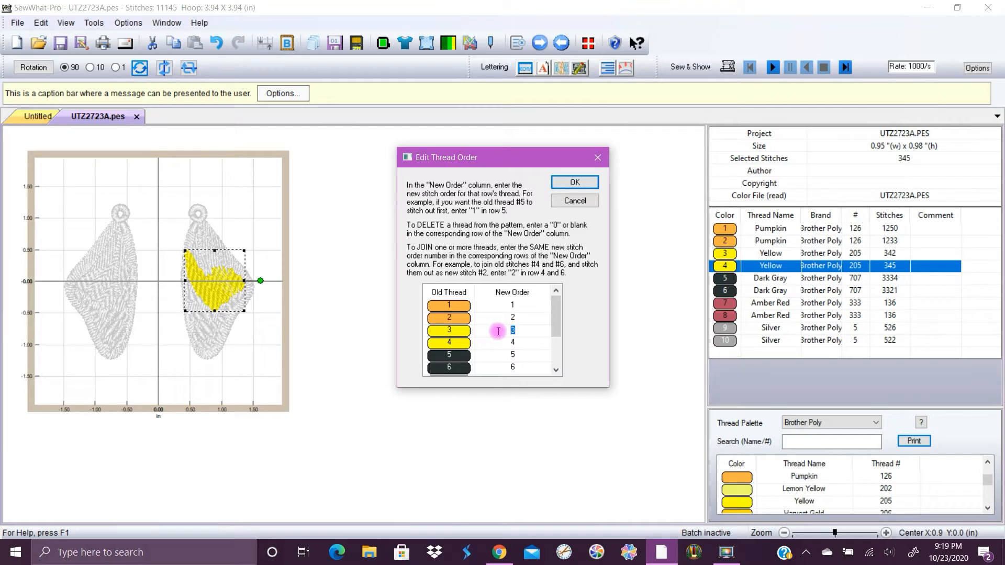
type("4")
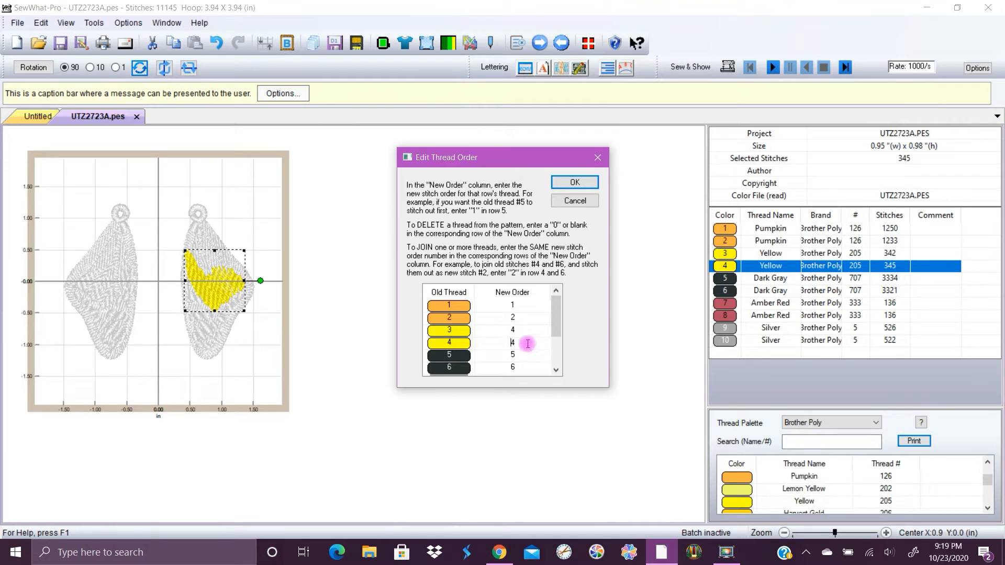
left_click_drag(528, 344, 502, 343)
type("3")
left_click(575, 183)
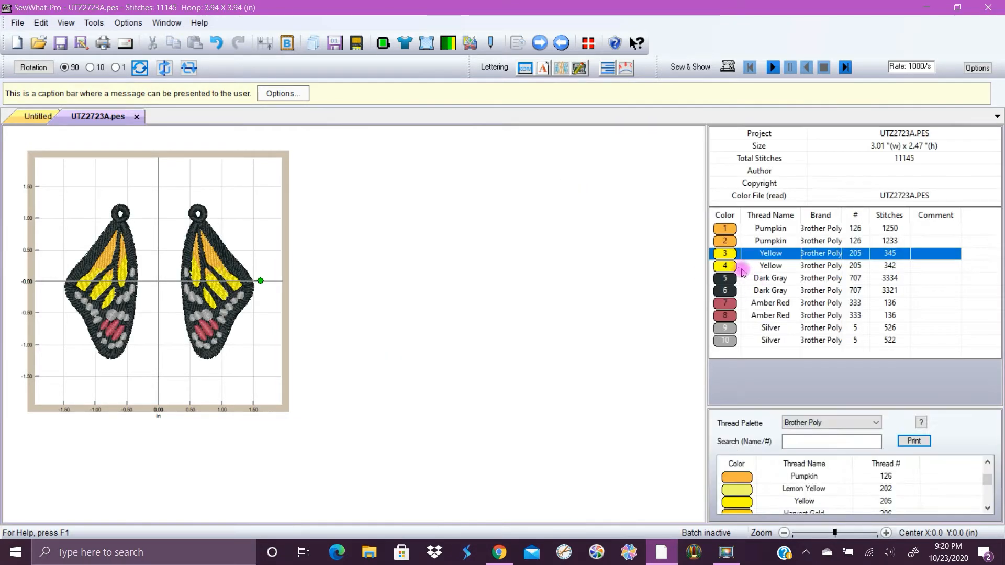
Swap threads 7 and 8 in the thread order, moving the first wing's Amber Red to position 8 and the second wing's Amber Red to position 7
left_click(731, 267)
left_click(730, 267)
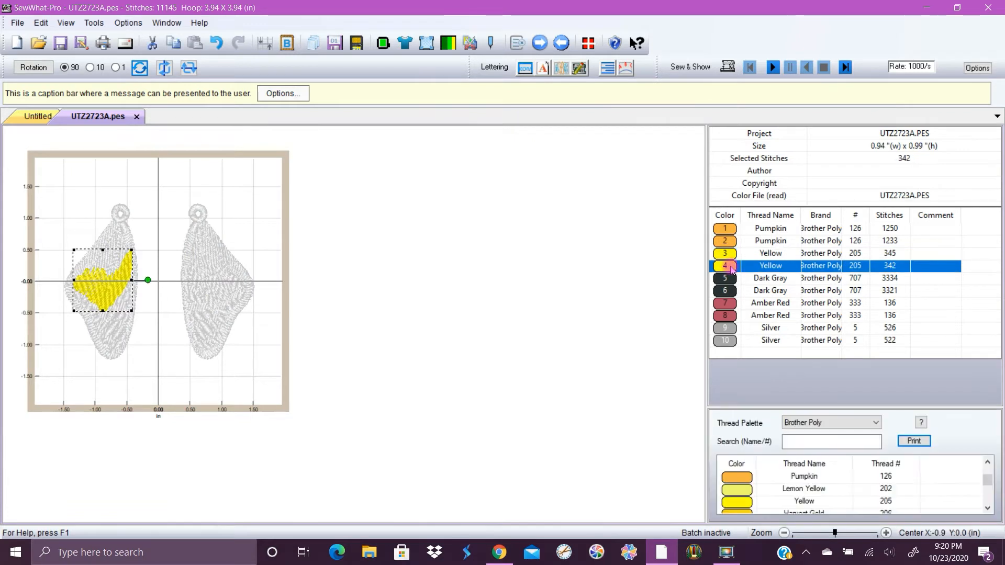
left_click(728, 280)
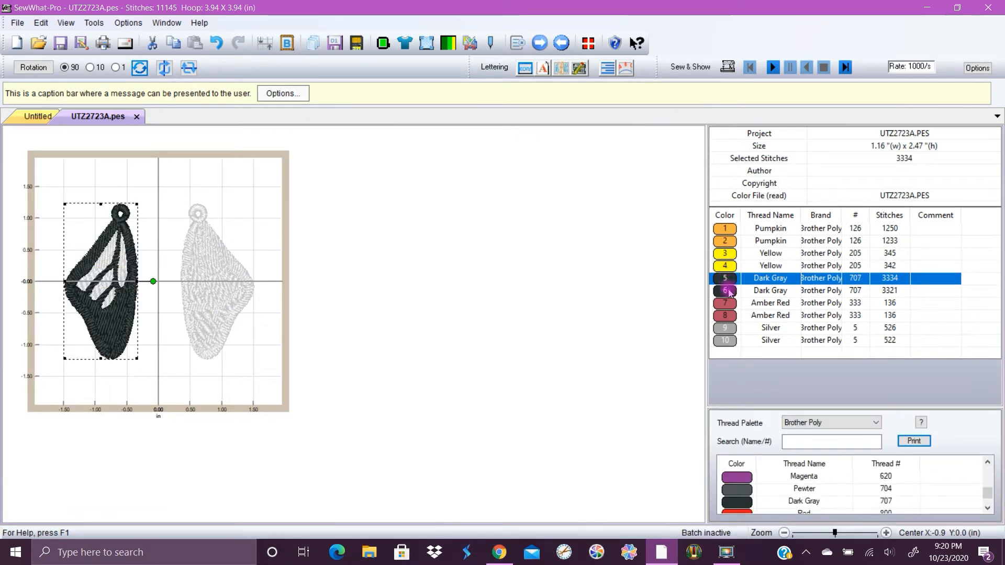
left_click(729, 291)
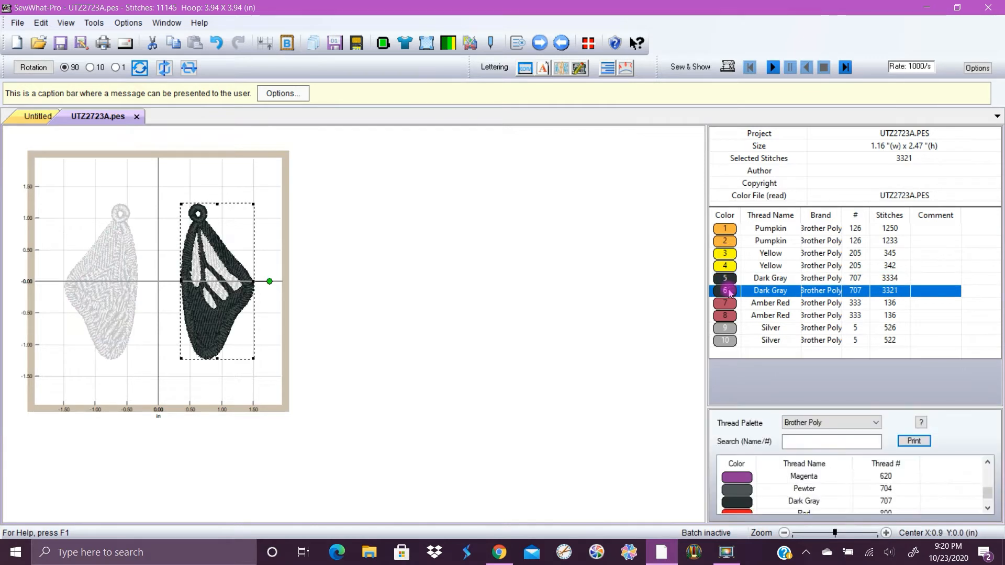
left_click(729, 306)
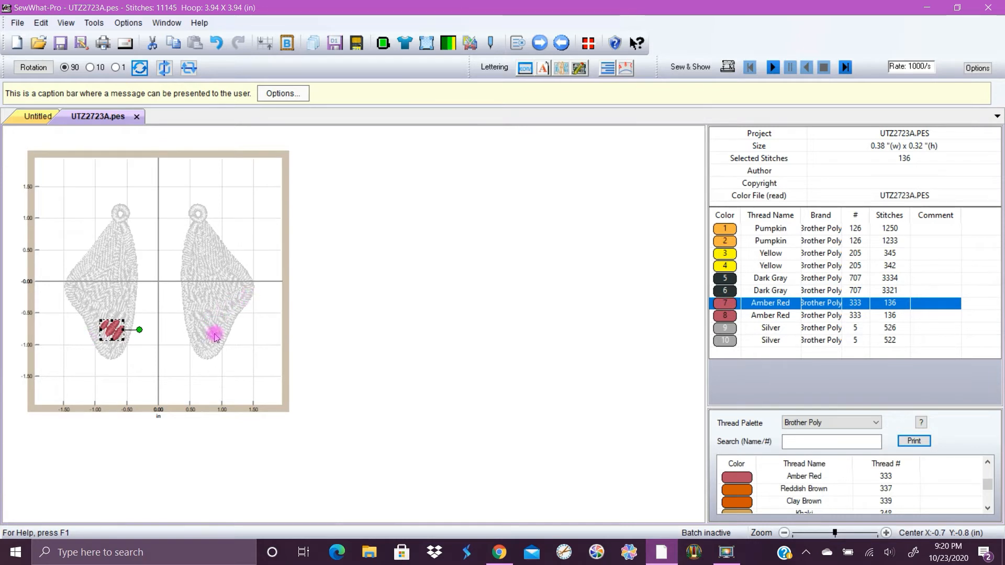
left_click(41, 22)
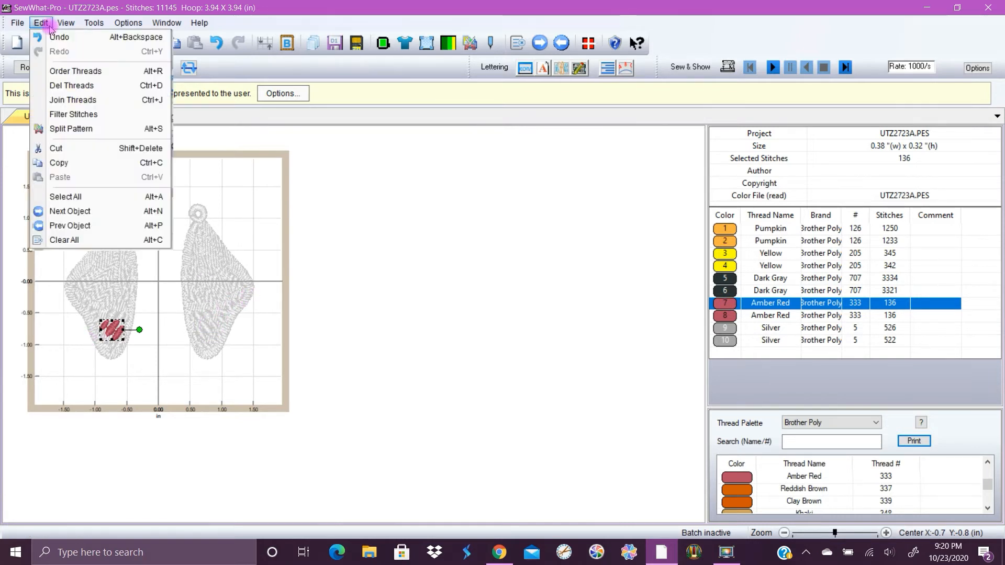
left_click(62, 70)
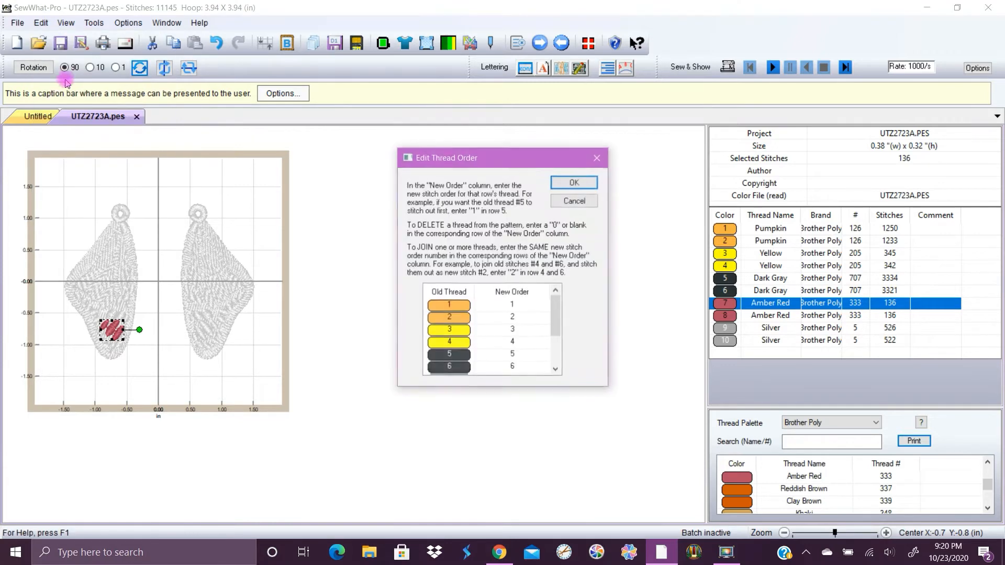
left_click_drag(556, 330, 560, 366)
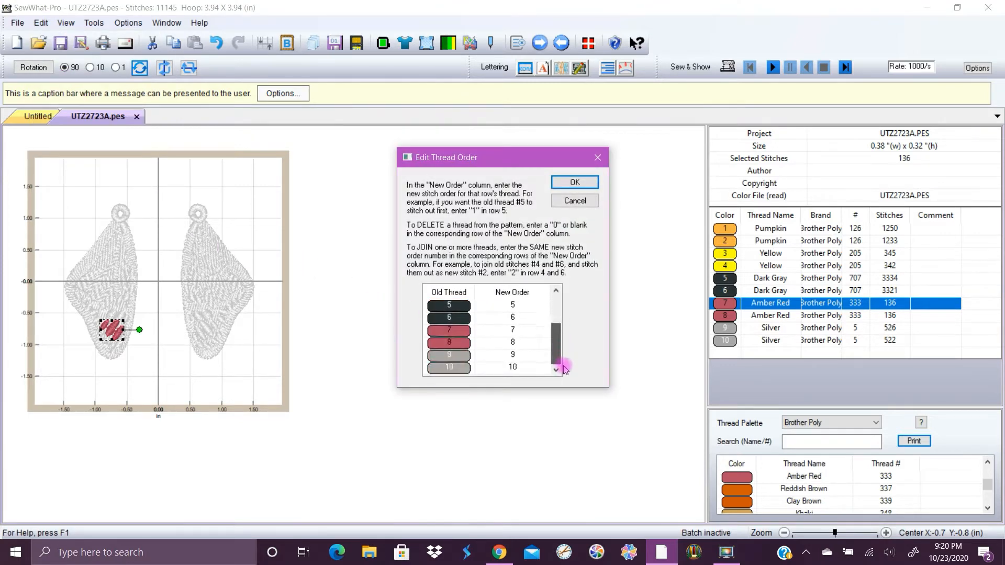
left_click(525, 333)
key("Delete")
type("8")
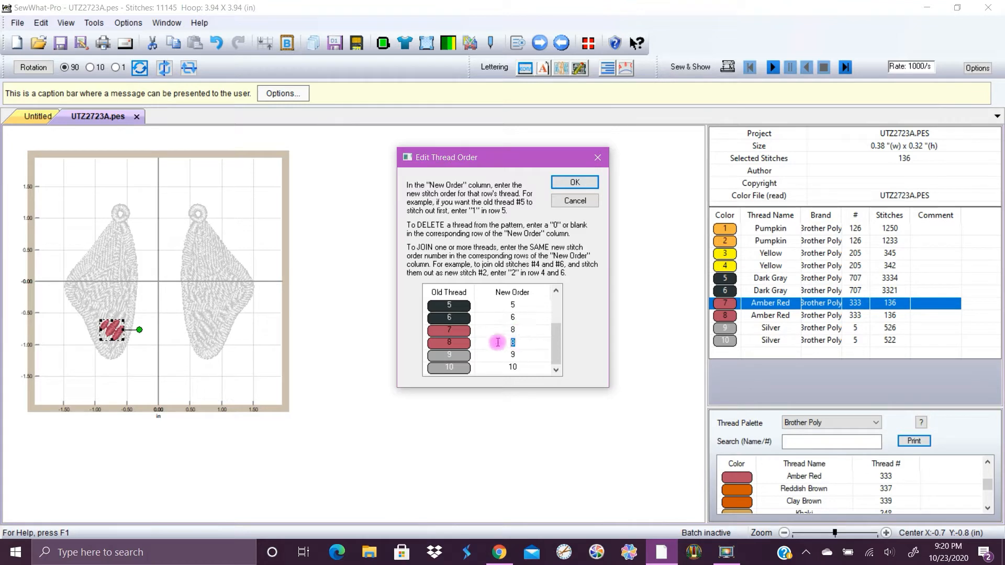
double_click(498, 342)
type("7")
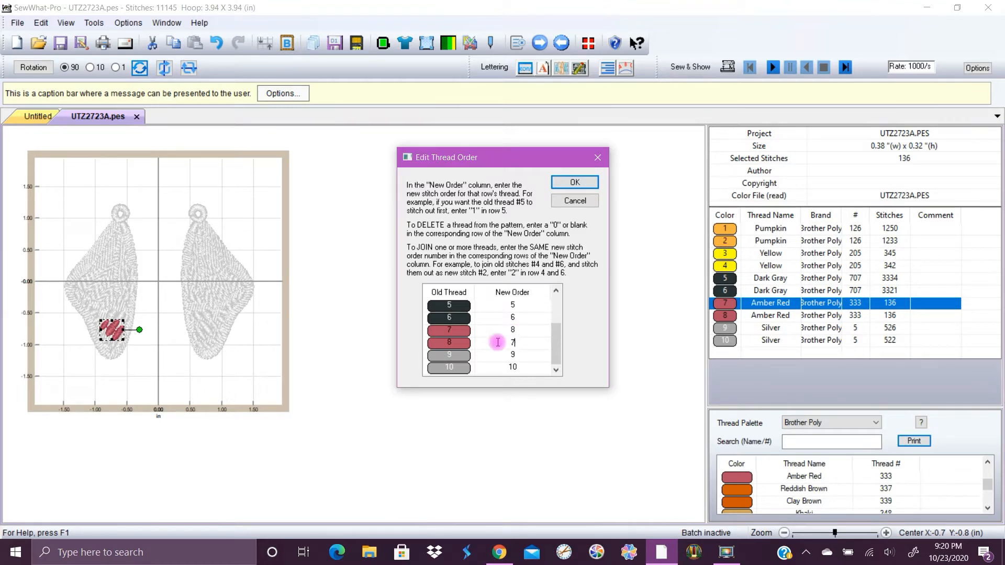
left_click(574, 183)
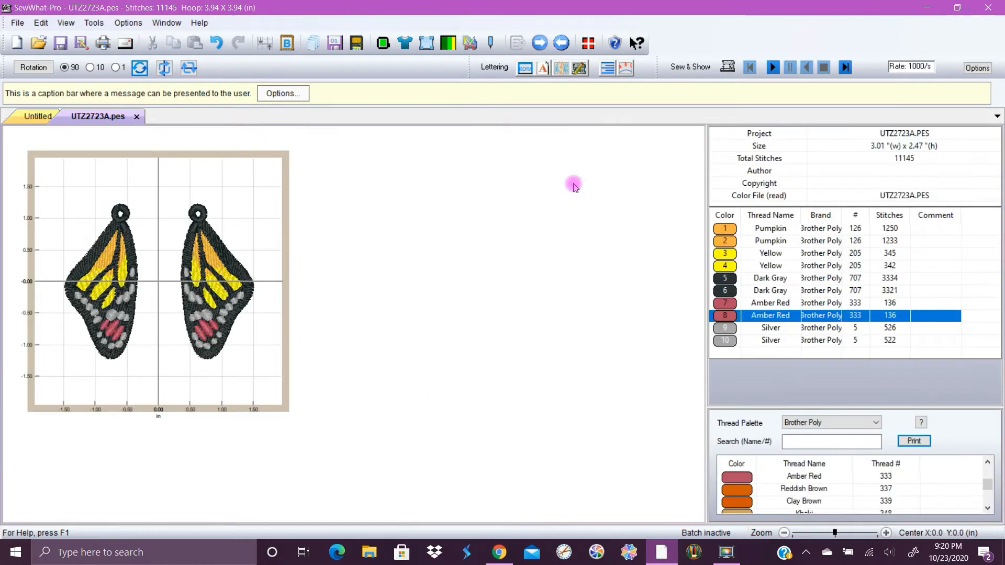
Check which wing each of threads 6 to 10 stitches on, one thread at a time, and clear the selection
left_click(728, 303)
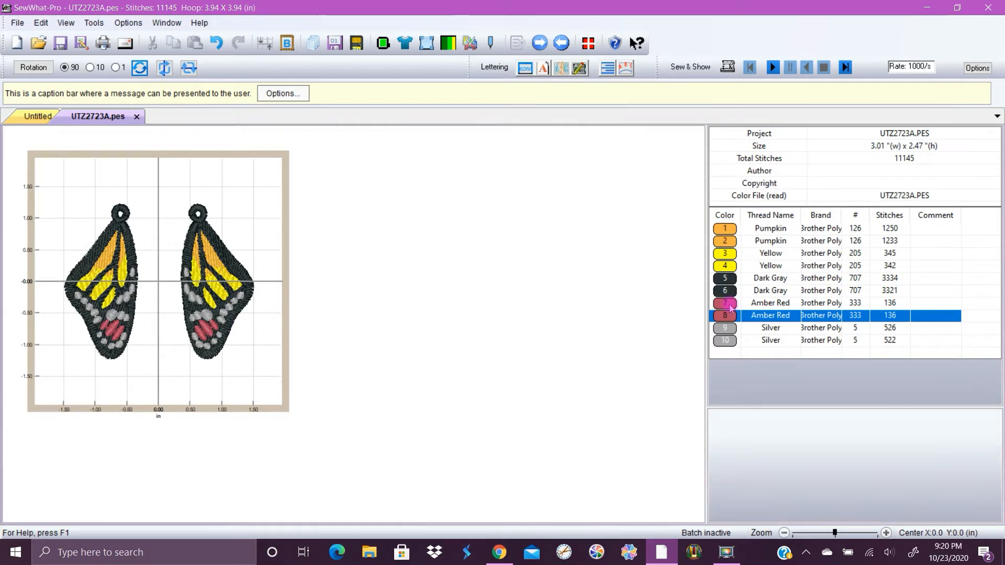
left_click(729, 294)
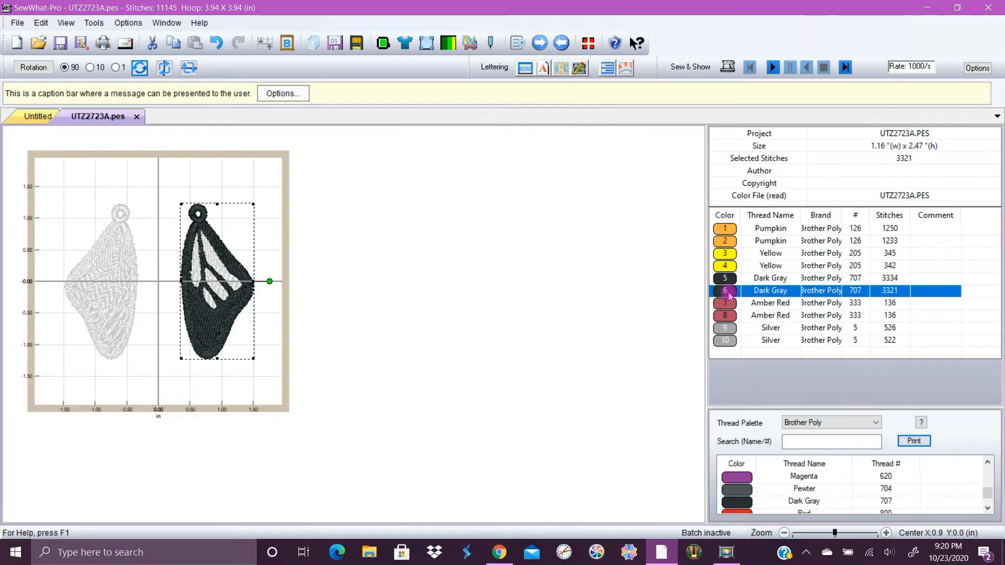
left_click(731, 304)
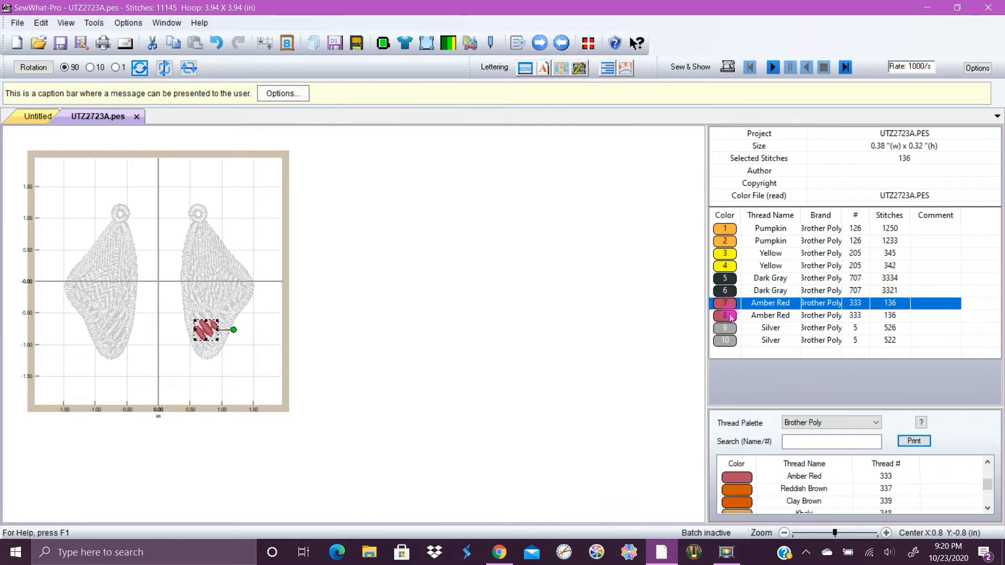
left_click(731, 316)
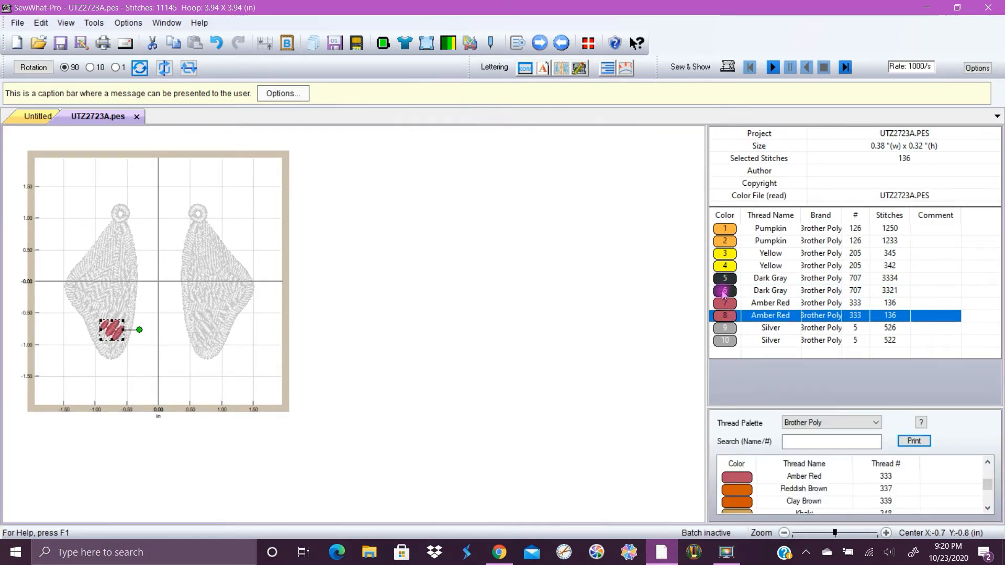
left_click(725, 330)
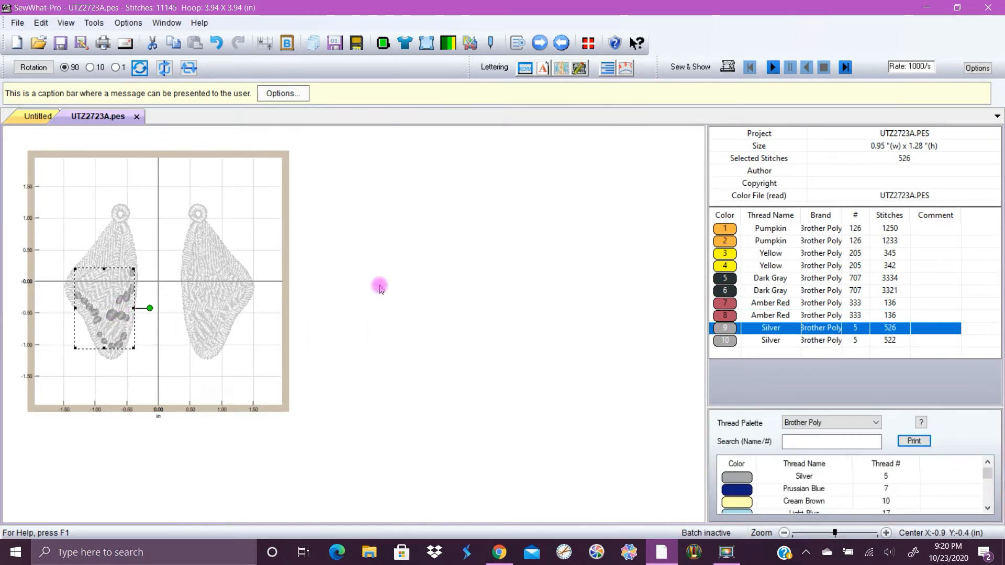
left_click(725, 341)
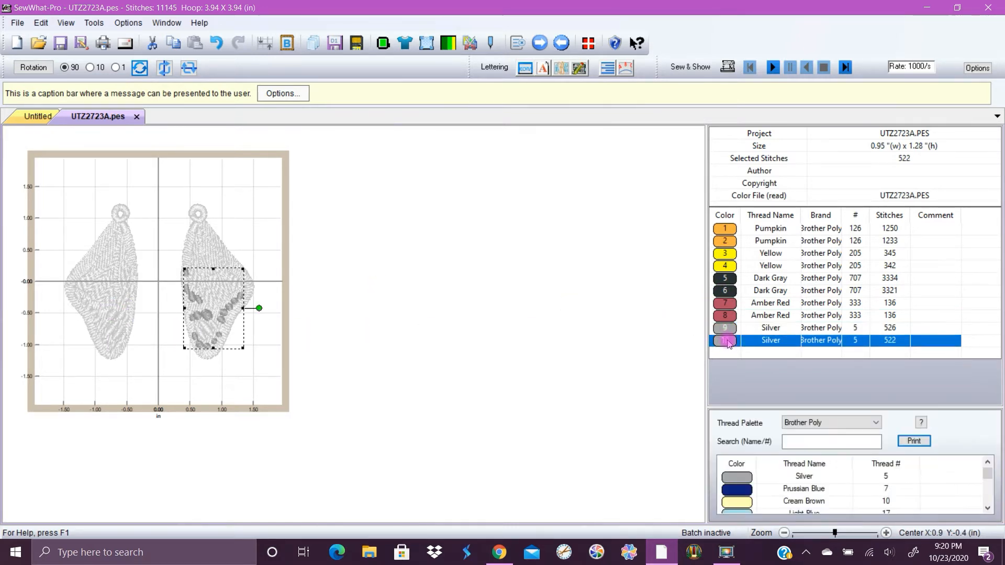
left_click(316, 276)
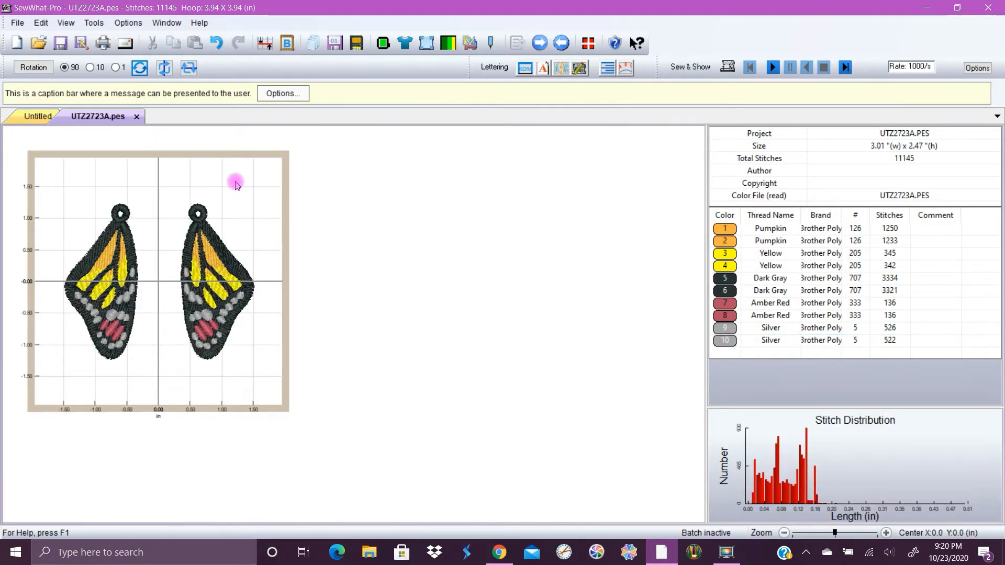
Save the combined design as a new PES file named "Earrings Merged and Thread Ordered" in the desktop's Earrings folder
left_click(12, 23)
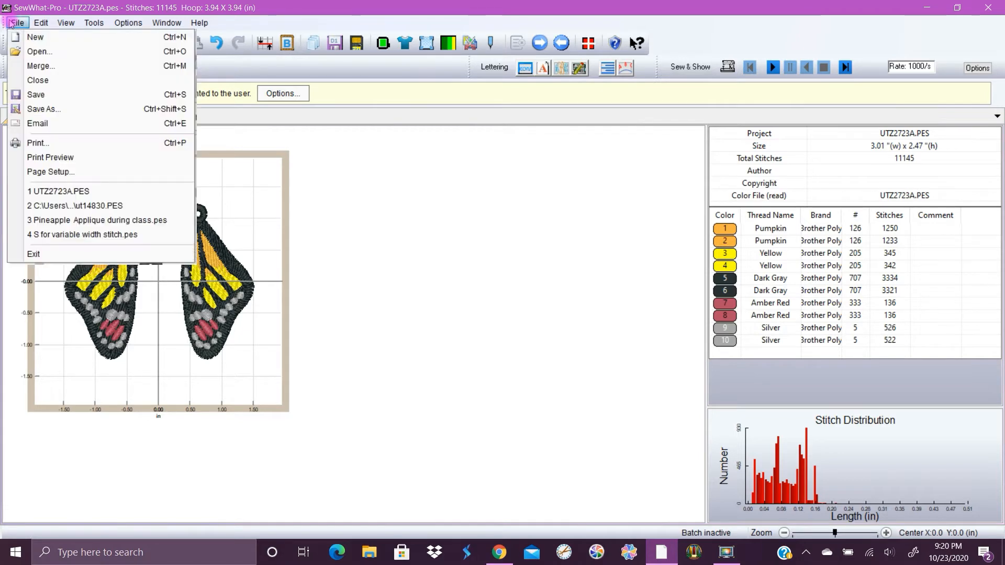
left_click(42, 109)
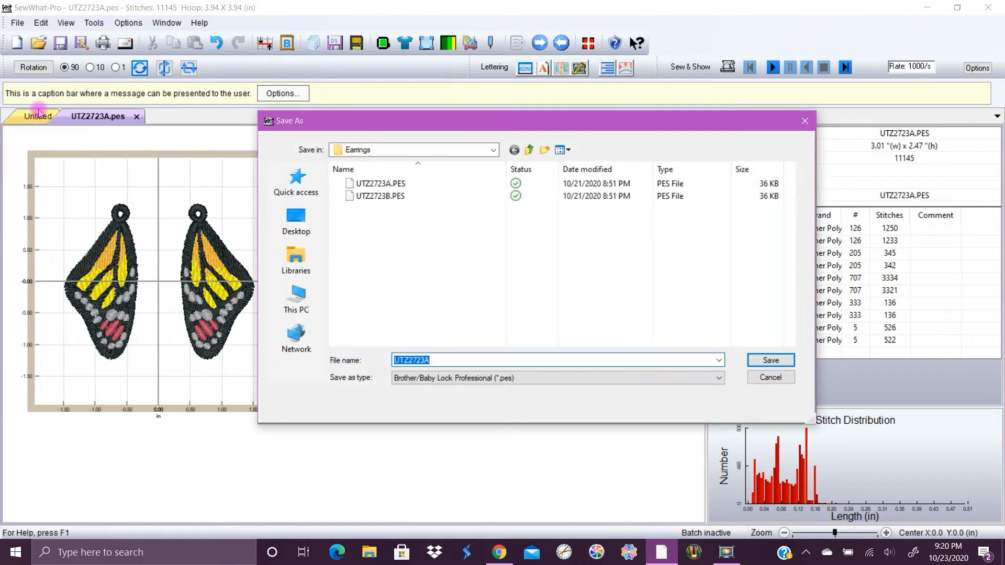
left_click(294, 220)
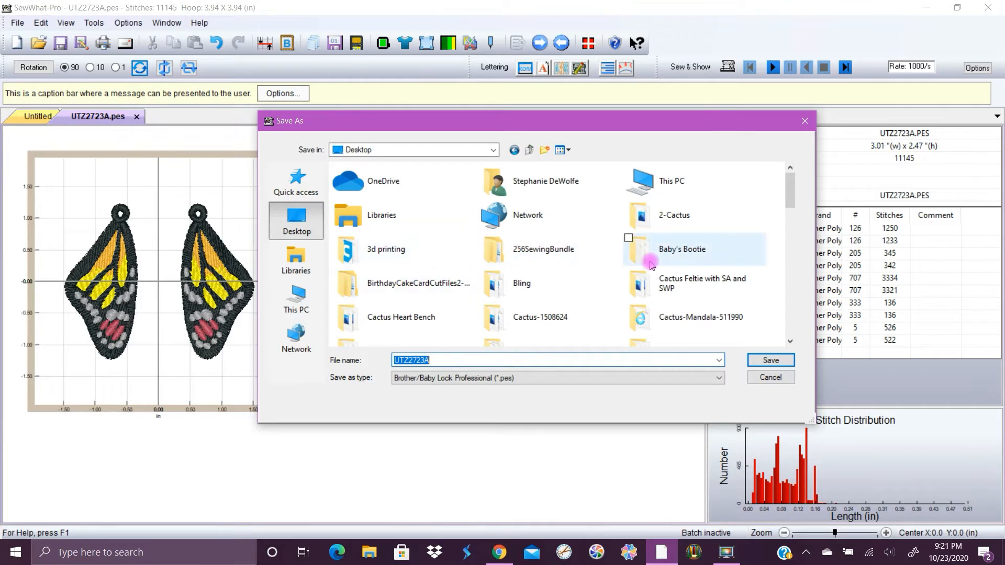
scroll(434, 290, "down", 3)
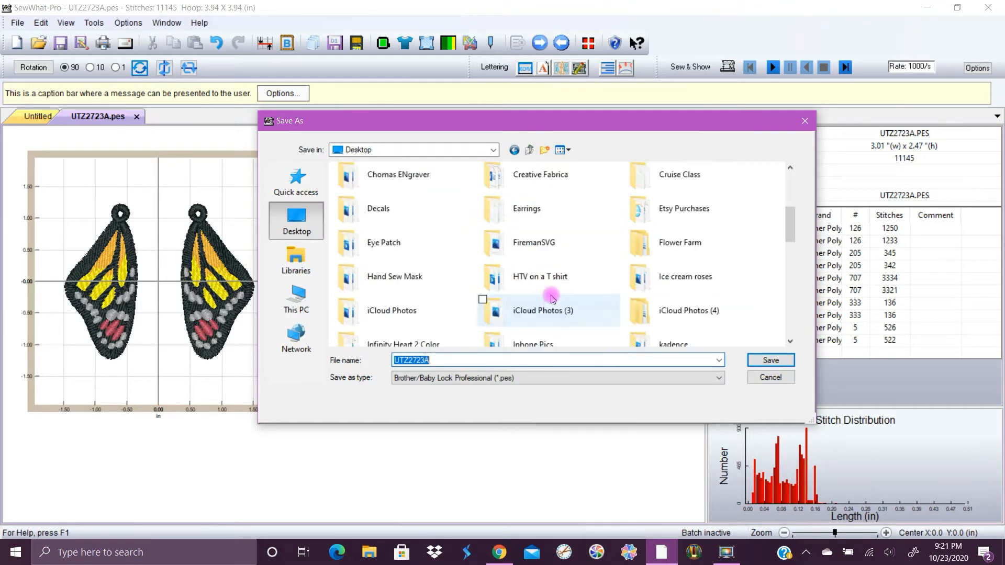
double_click(549, 208)
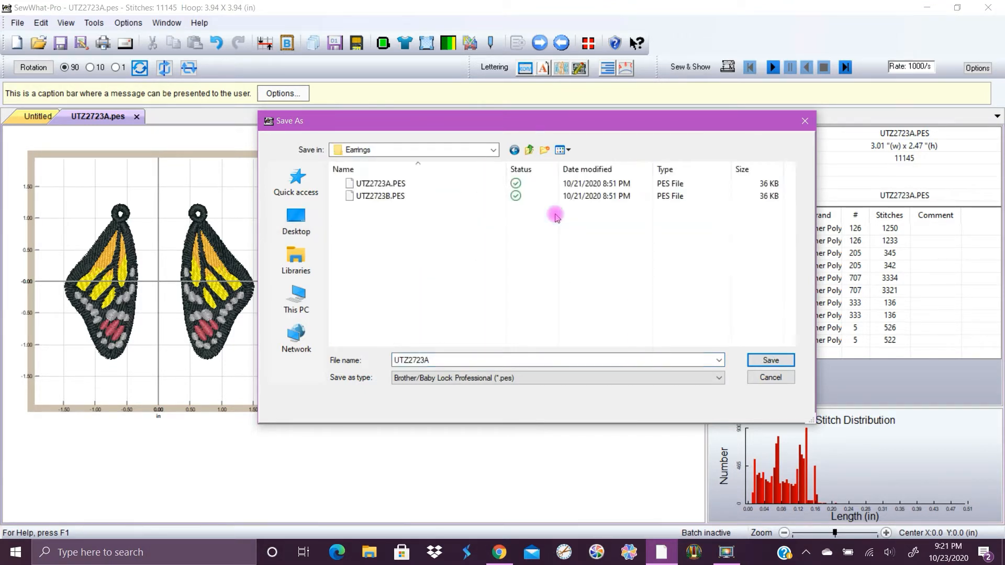
double_click(476, 360)
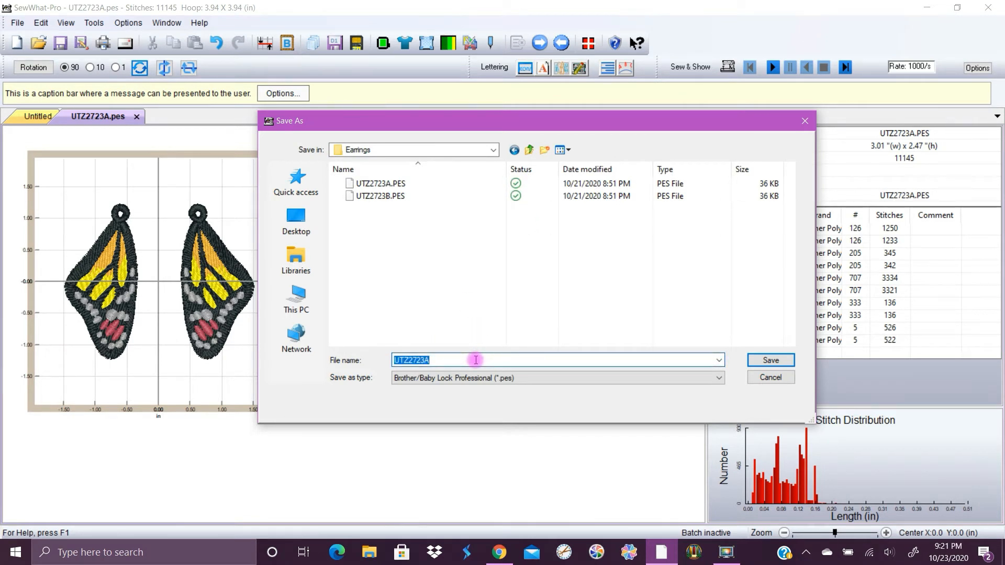
type("Earr")
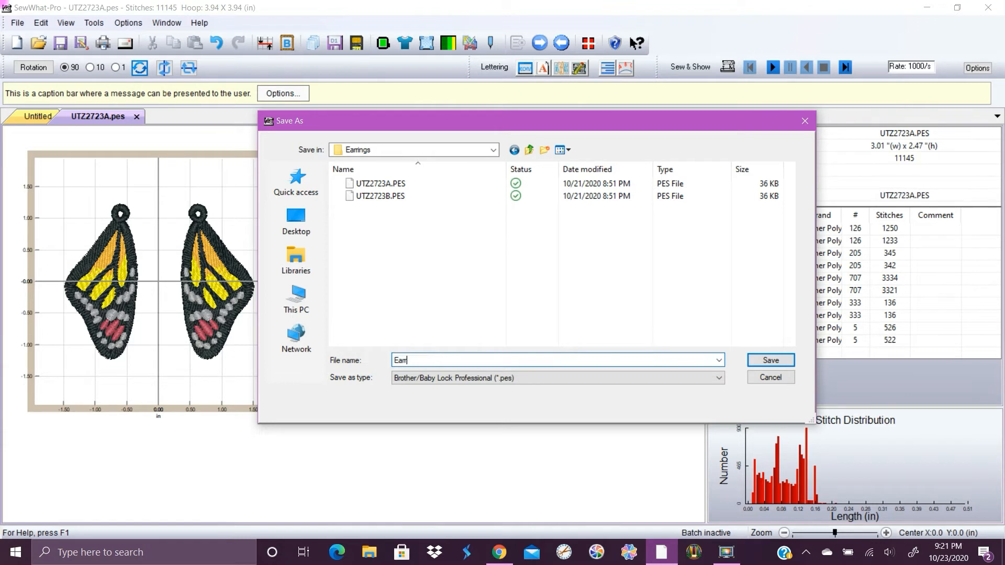
type("ings Merged and")
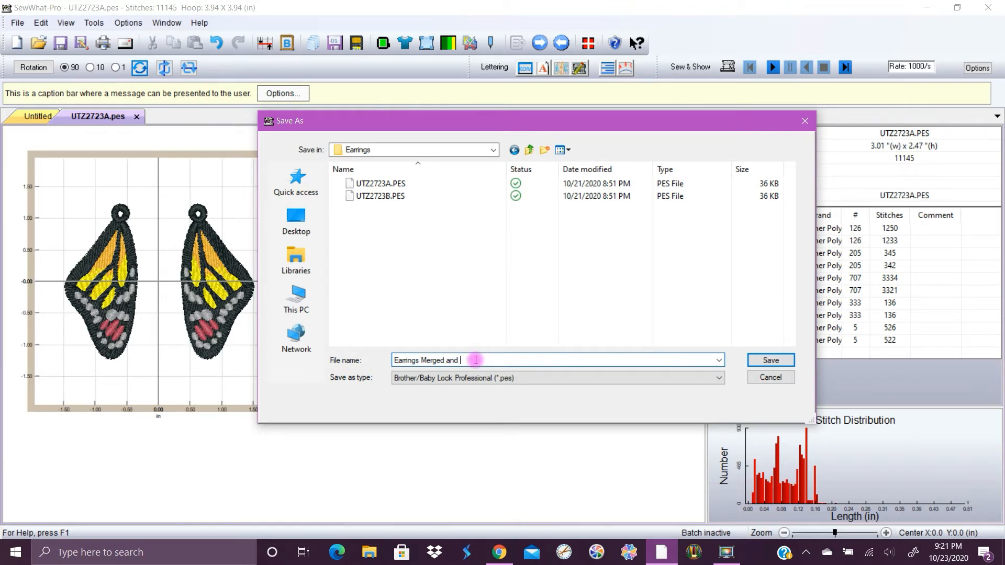
type("Thread Oredered")
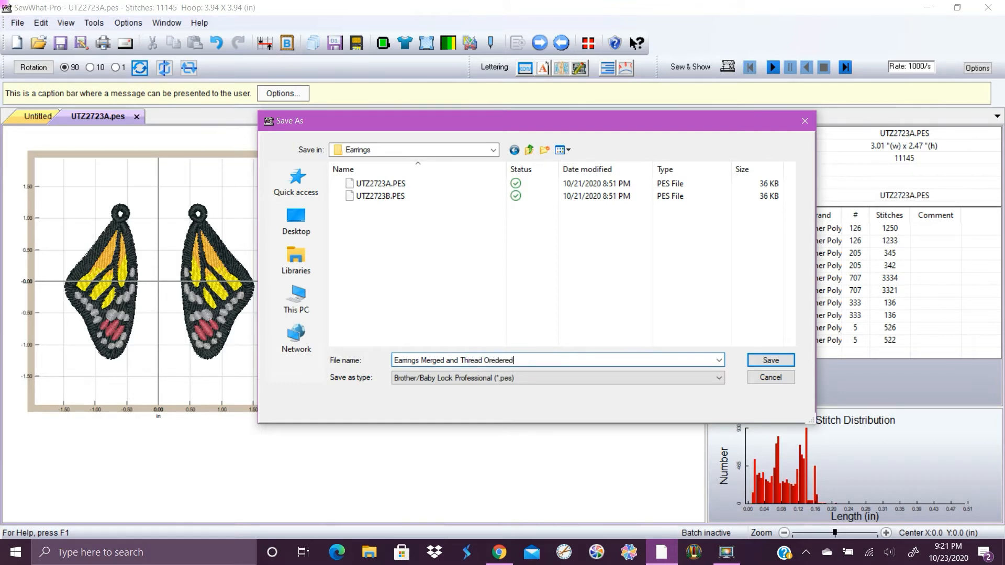
left_click(500, 360)
key("BackSpace")
left_click(778, 359)
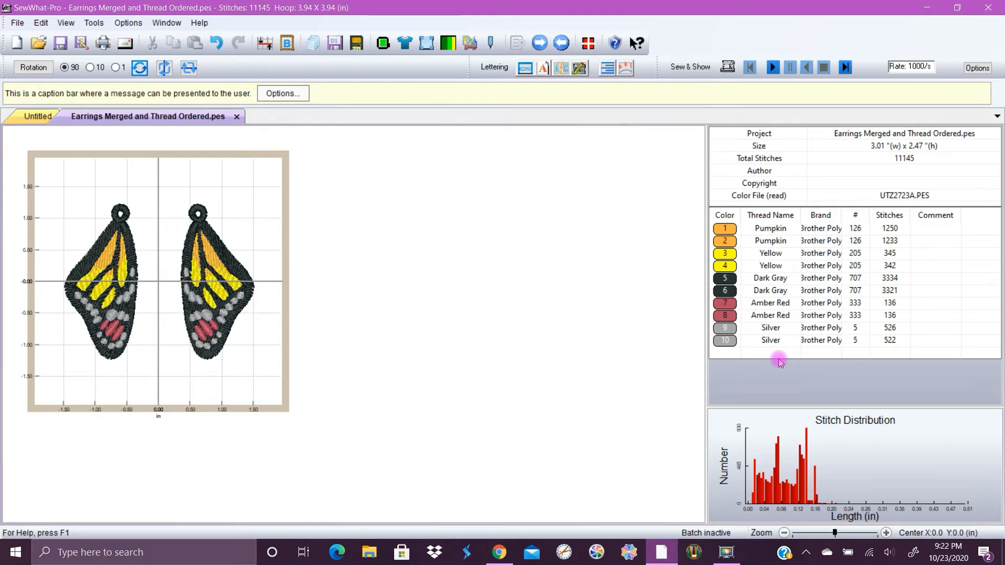
left_click(726, 552)
left_click(917, 490)
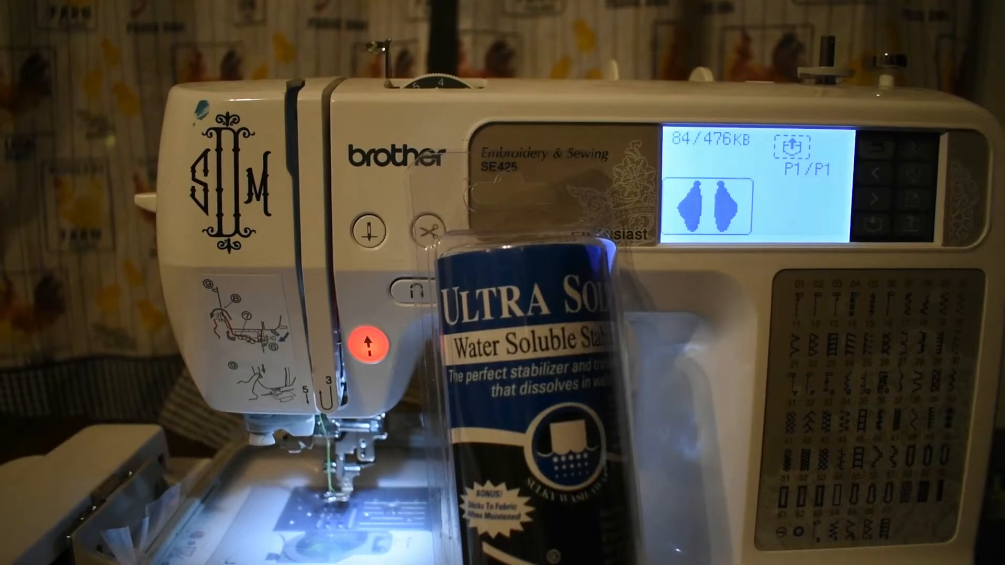